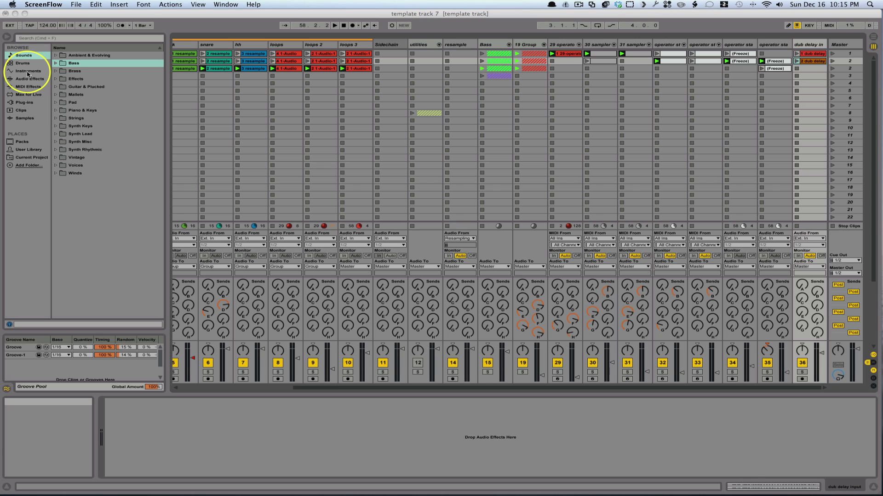
Step: Look through the browser's Instruments, Audio Effects, MIDI Effects, Drums, Clips, Plug-ins, Packs and Max for Live categories
click(27, 72)
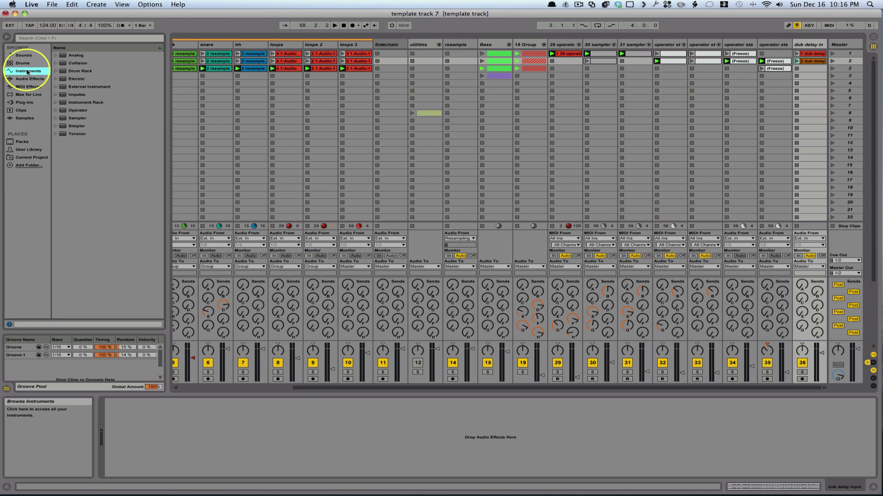
click(28, 79)
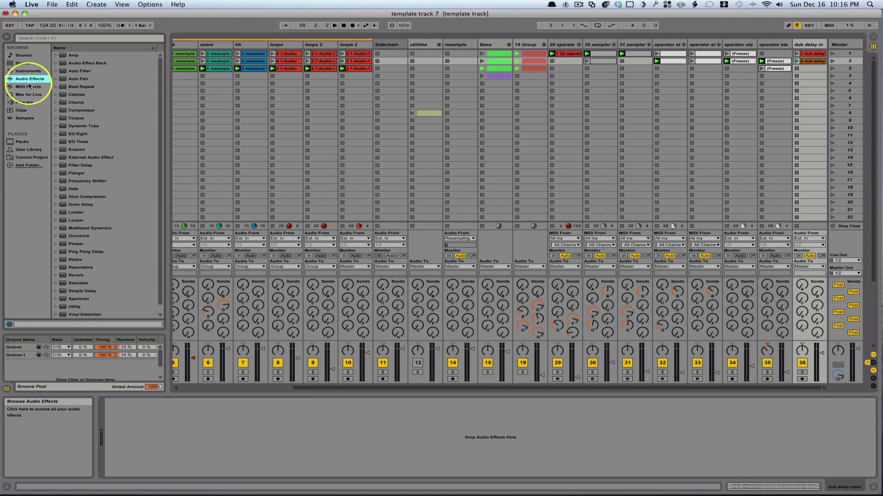
click(27, 86)
click(23, 63)
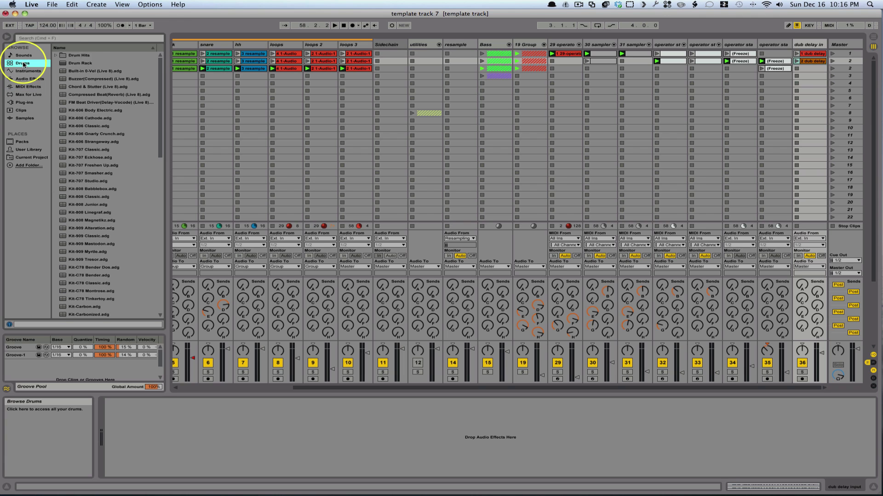
click(23, 111)
scroll(95, 94, down, 15)
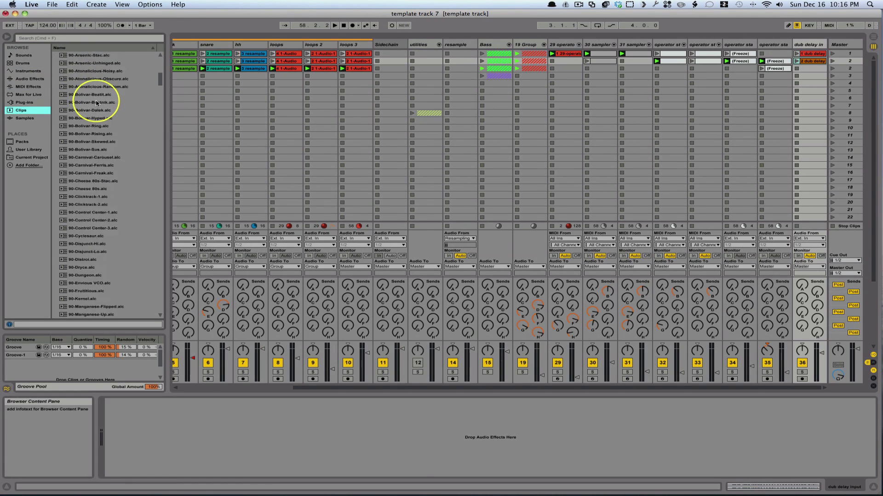
click(26, 103)
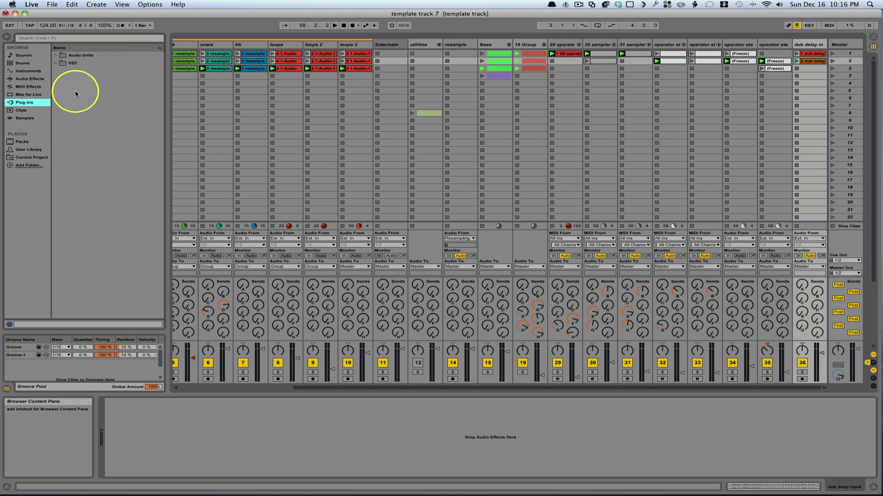
click(21, 142)
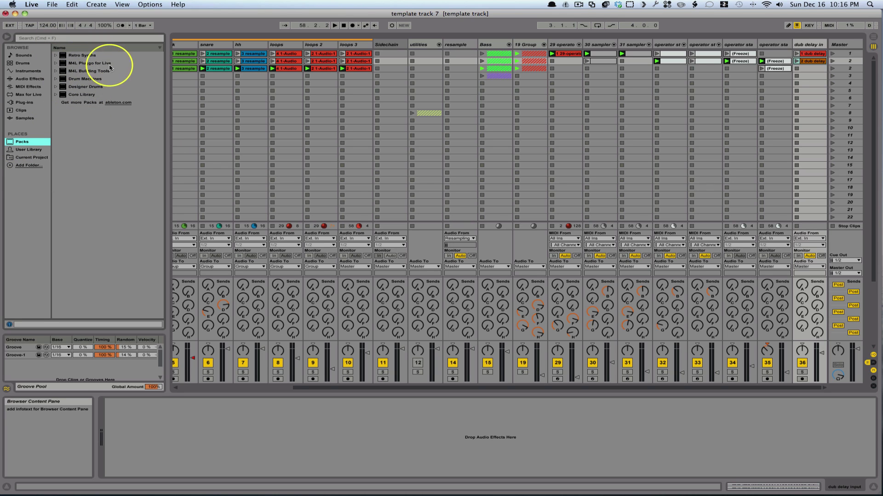
click(24, 95)
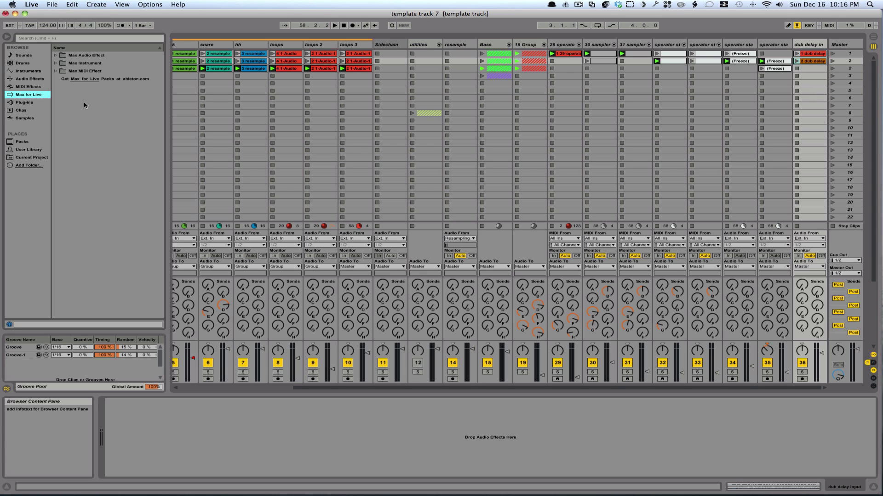
click(28, 166)
Step: Search the browser for "kick" and show all results across categories
click(82, 40)
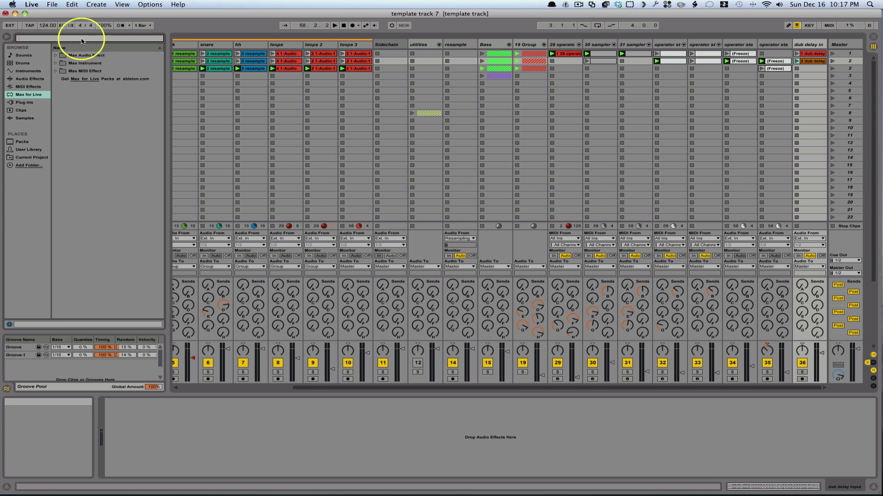
text(kick)
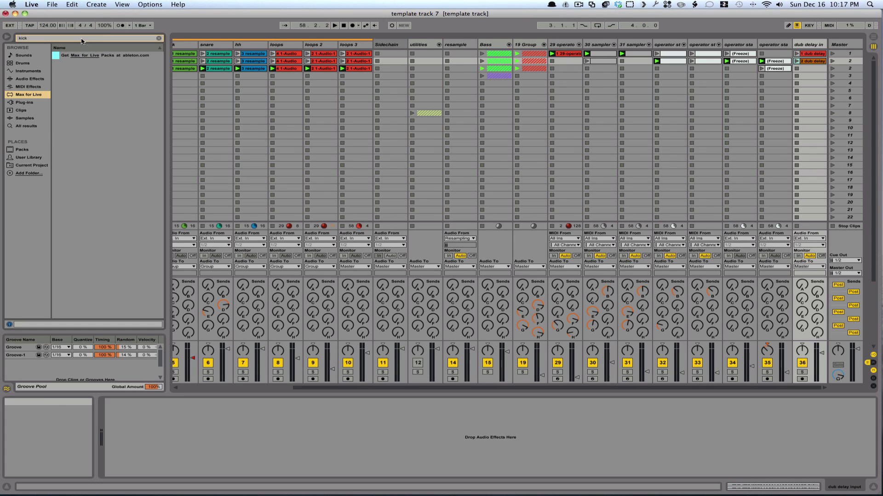
click(22, 127)
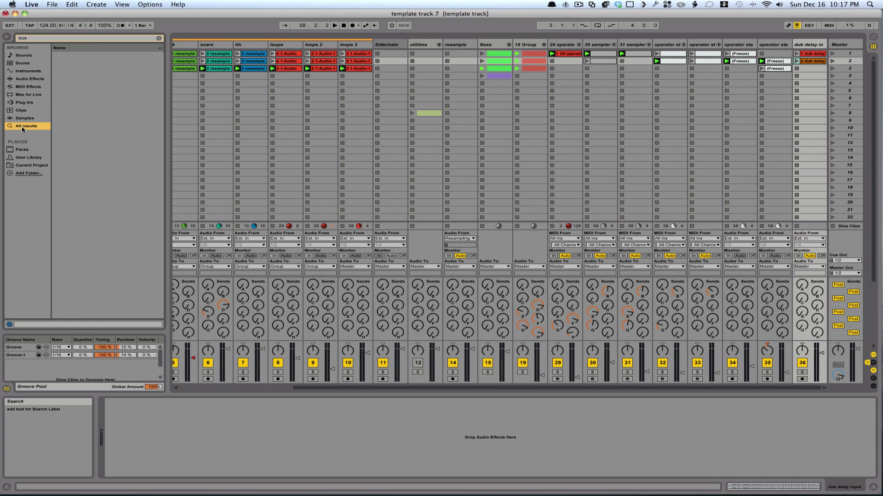
Step: Replace the browser search term with "snare", and clear the search
click(43, 39)
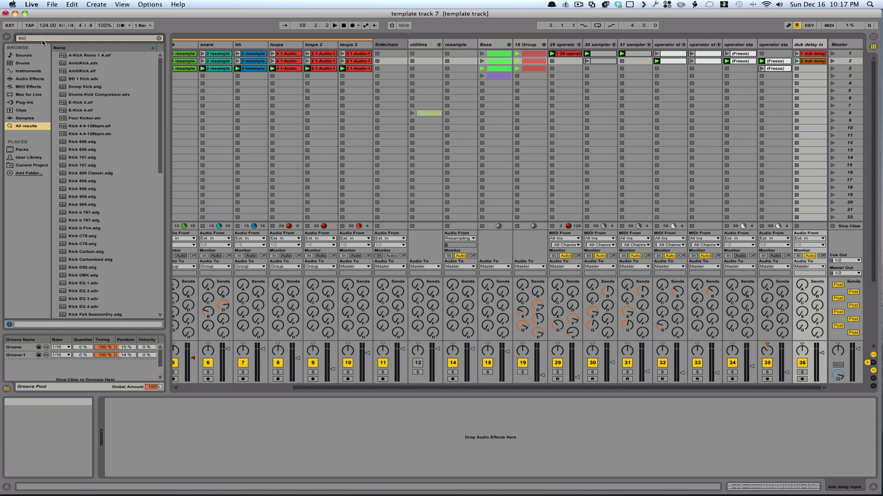
key(BackSpace)
key(BackSpace)
key(BackSpace)
text(snare)
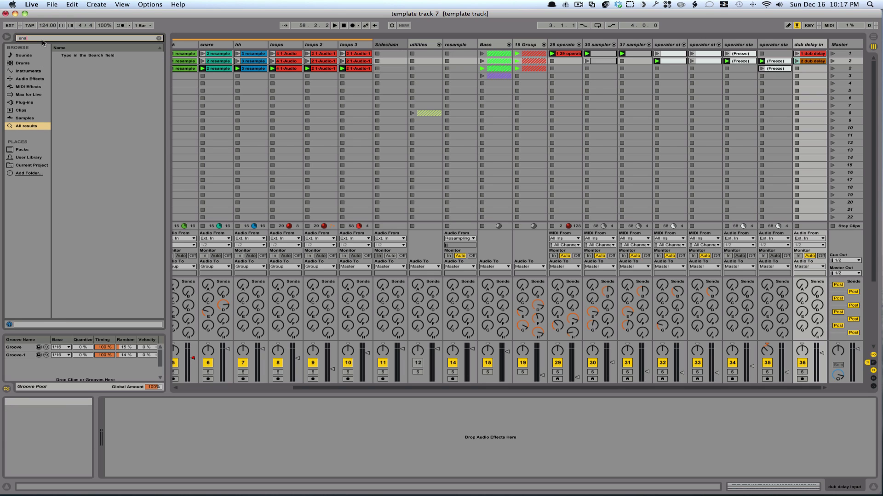
key(BackSpace)
key(BackSpace)
key(BackSpace)
key(BackSpace)
key(BackSpace)
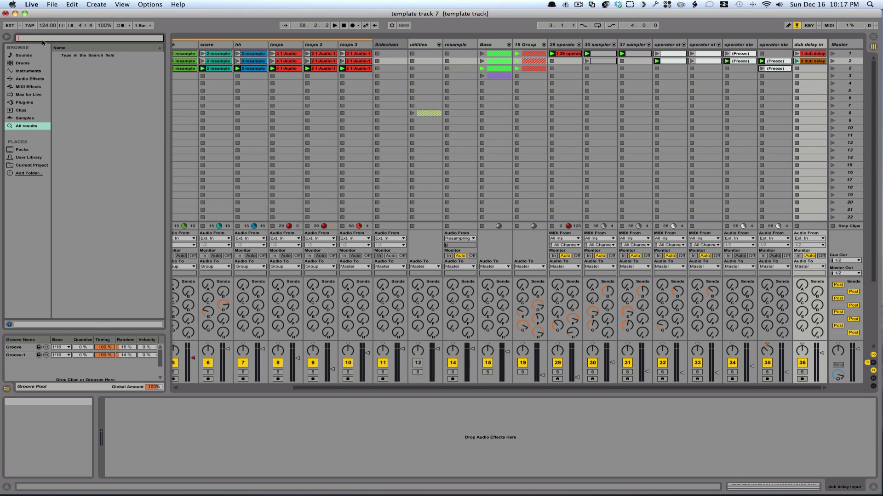
Step: Search the browser for "hi hat" and clear the search term
text(hih at)
key(BackSpace)
key(BackSpace)
key(BackSpace)
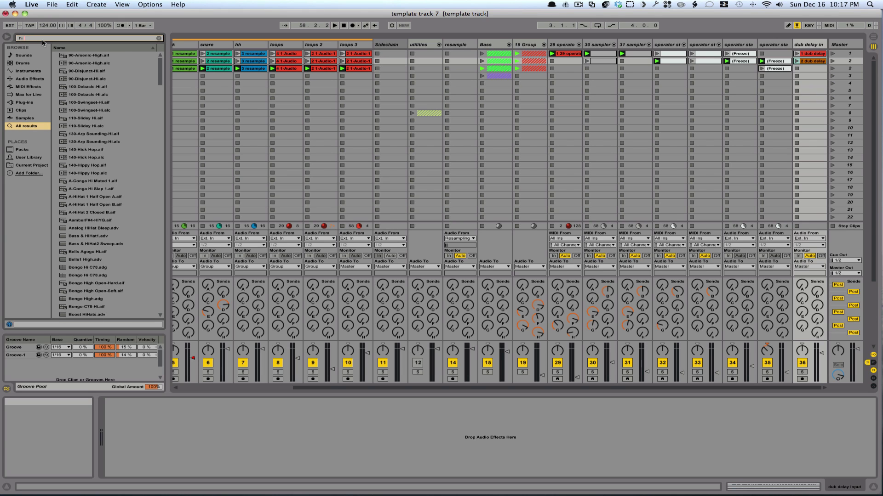
text(hat)
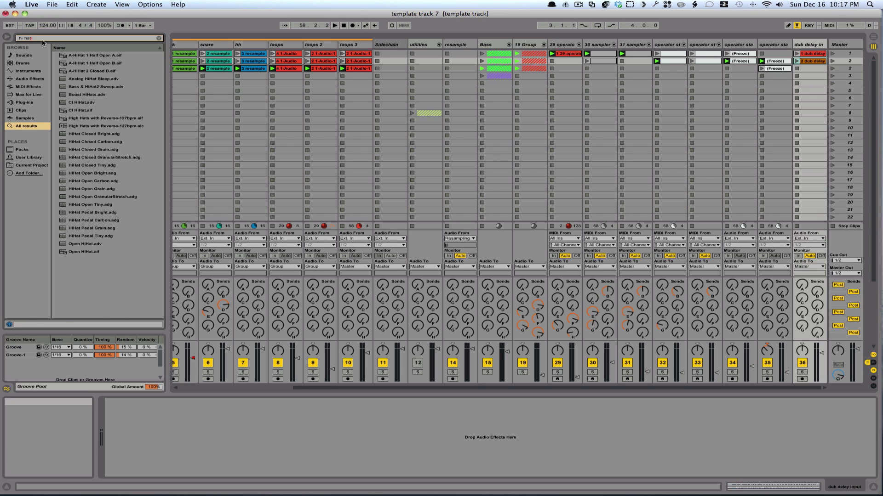
key(BackSpace)
key(BackSpace)
key(BackSpace)
key(BackSpace)
key(BackSpace)
key(BackSpace)
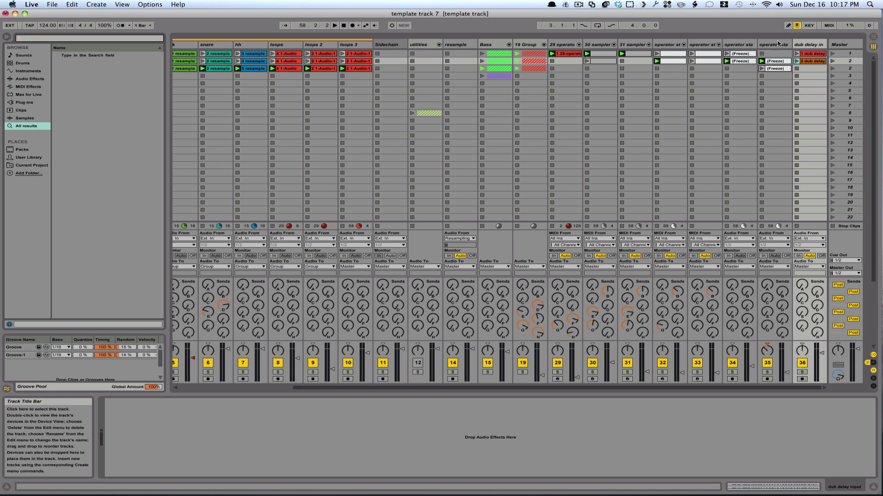
Step: Show the Master track's devices, select its Glue Compressor, and list the Glue Compressor presets among the audio effects
click(847, 45)
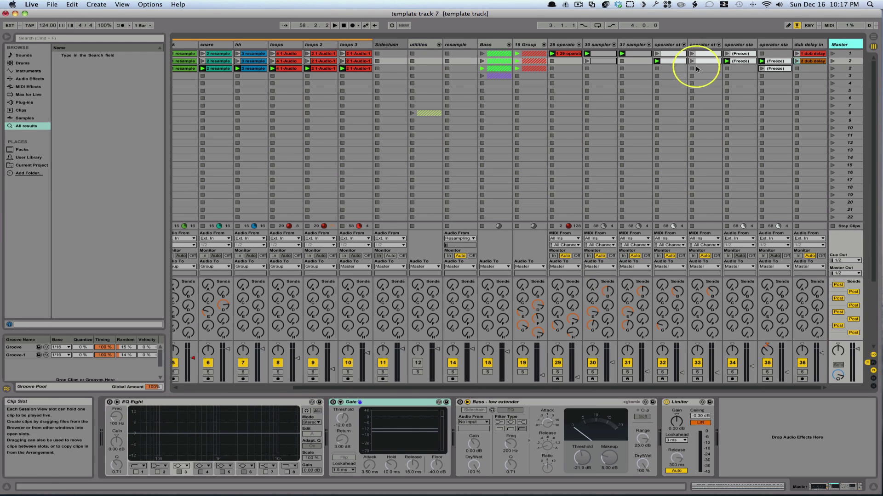
click(511, 404)
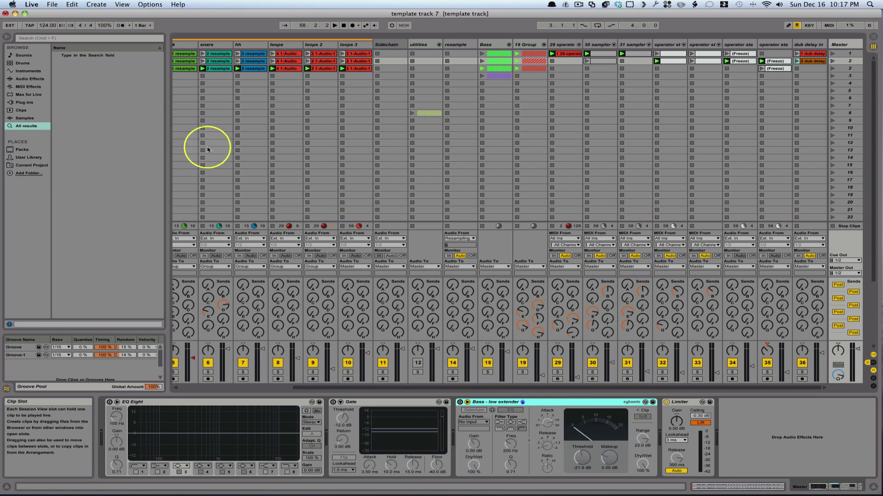
click(30, 80)
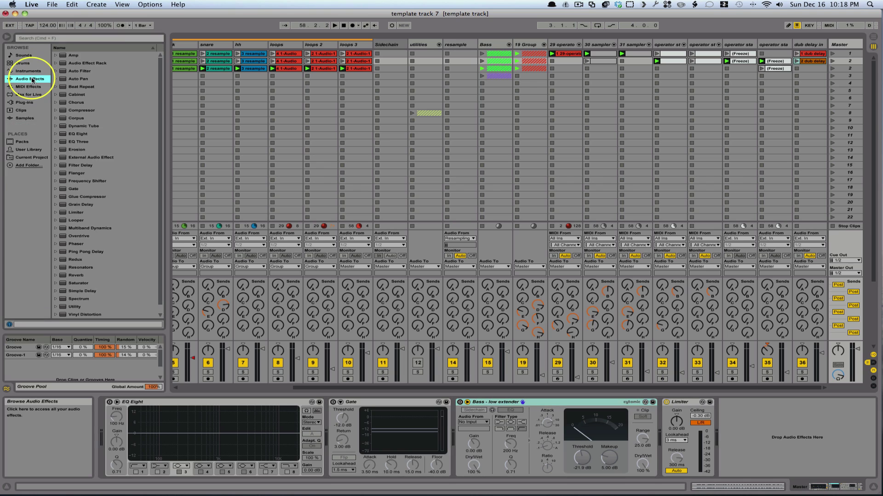
click(56, 196)
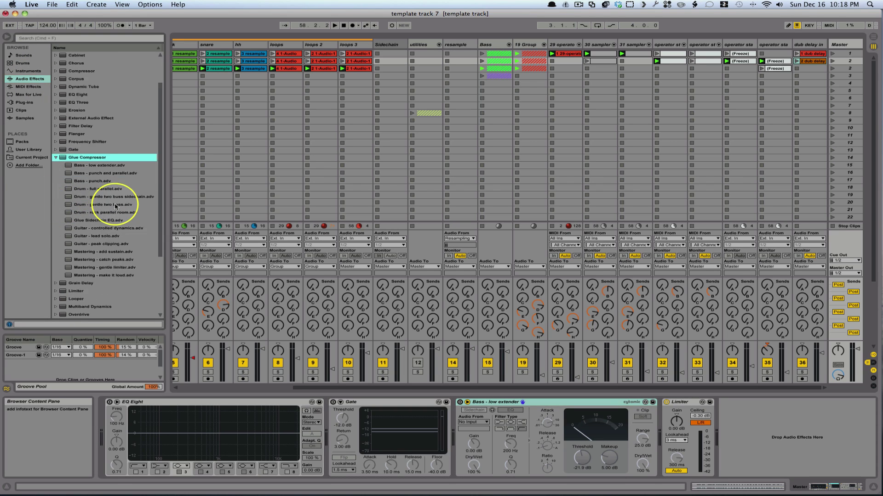
scroll(115, 206, down, 2)
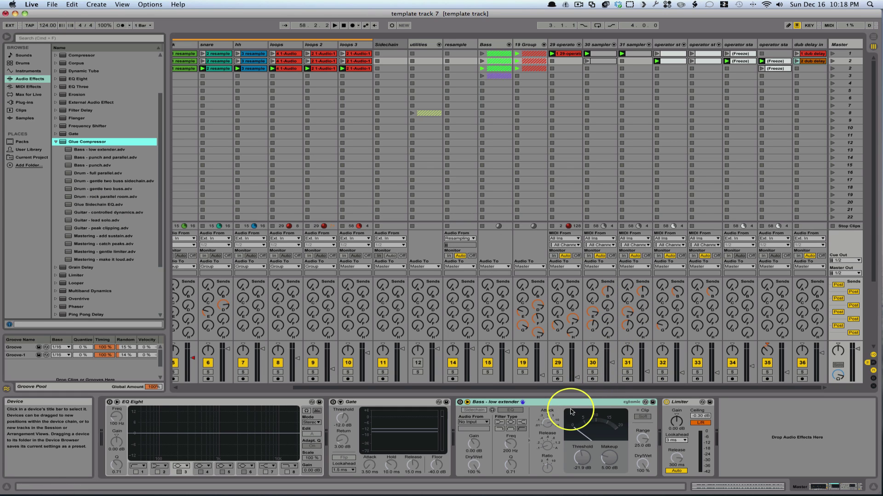
Step: Play the set and activate the Bass - low extender compressor on the Master track to hear its effect
key(space)
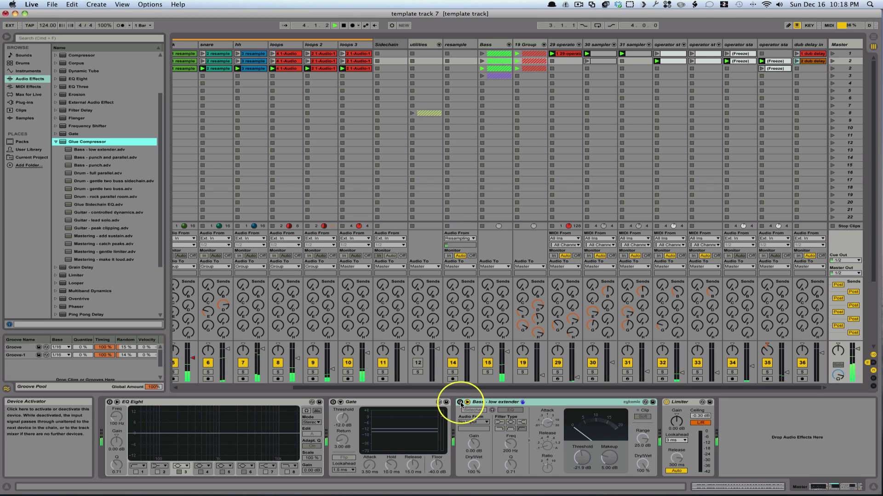
click(461, 403)
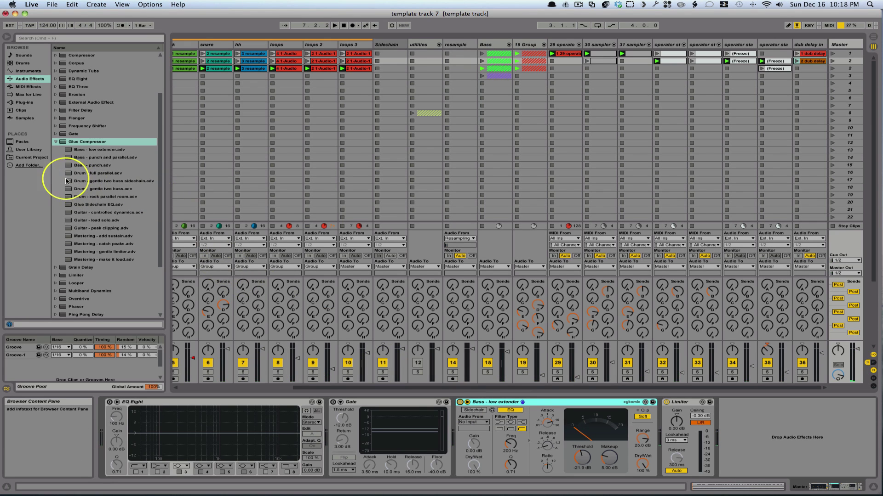
Step: Load the Bass - punch preset onto the Master's Glue Compressor and compare playback with the device off and on
click(72, 165)
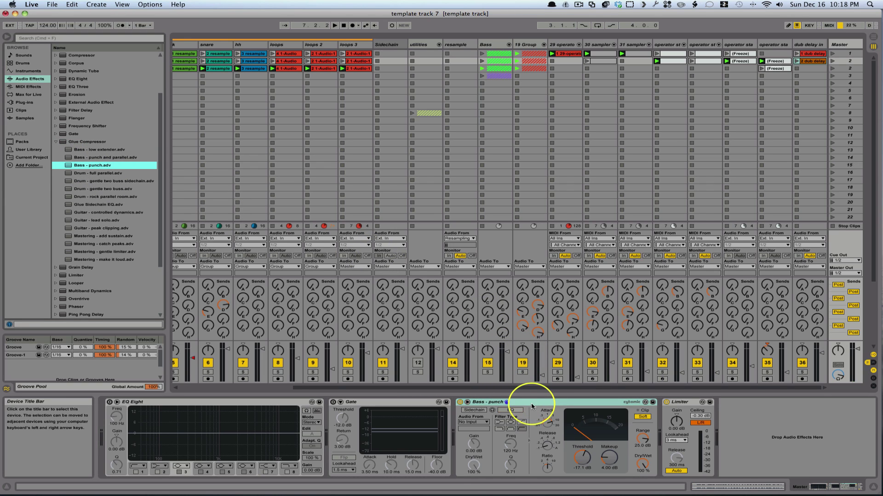
click(459, 404)
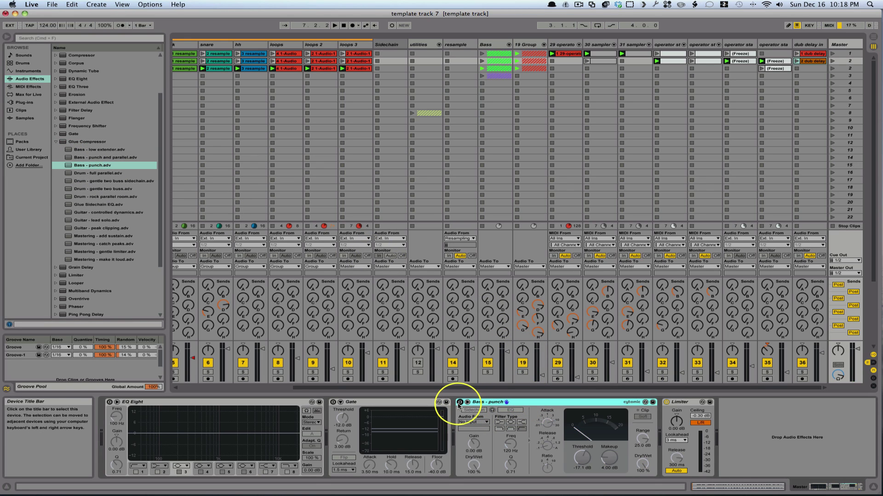
key(space)
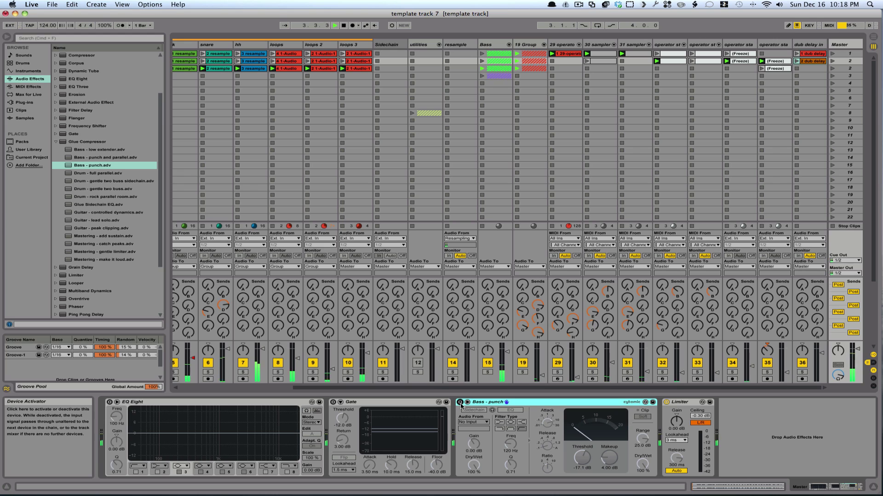
click(461, 403)
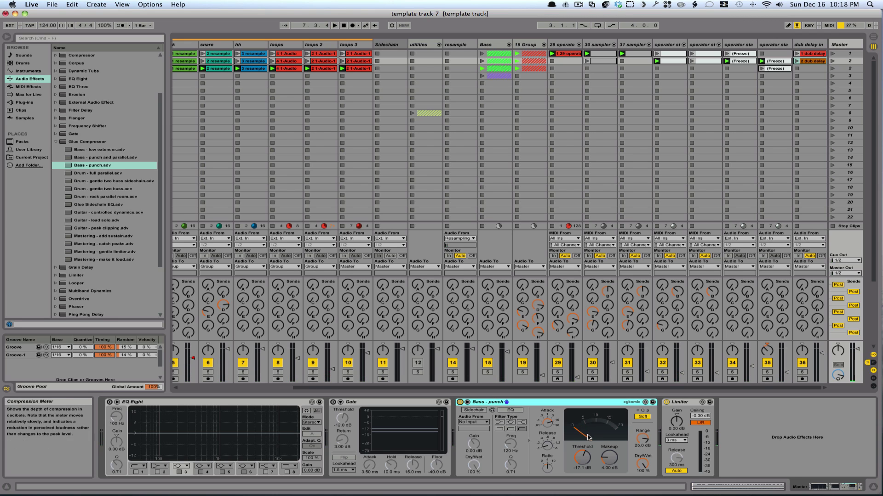
Step: Load the Mastering - make it loud preset onto the Master's Glue Compressor and compare playback with the device off and on
click(81, 259)
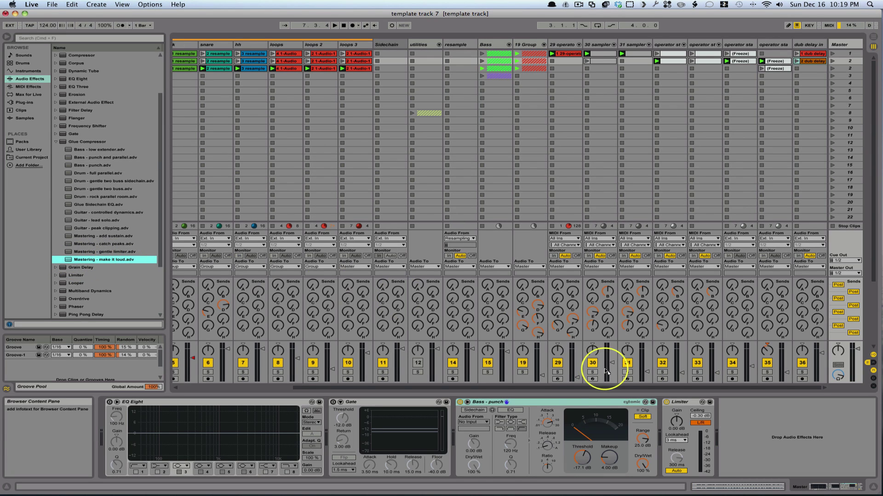
drag(582, 406, 582, 405)
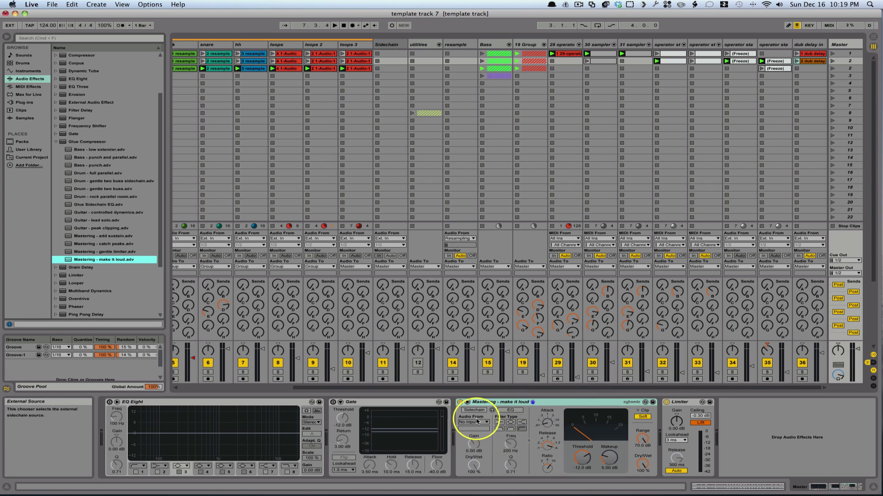
click(460, 403)
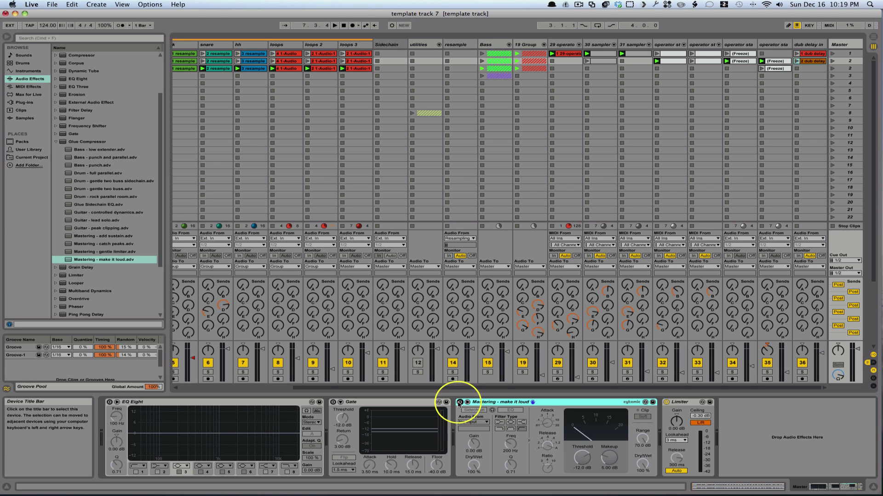
key(space)
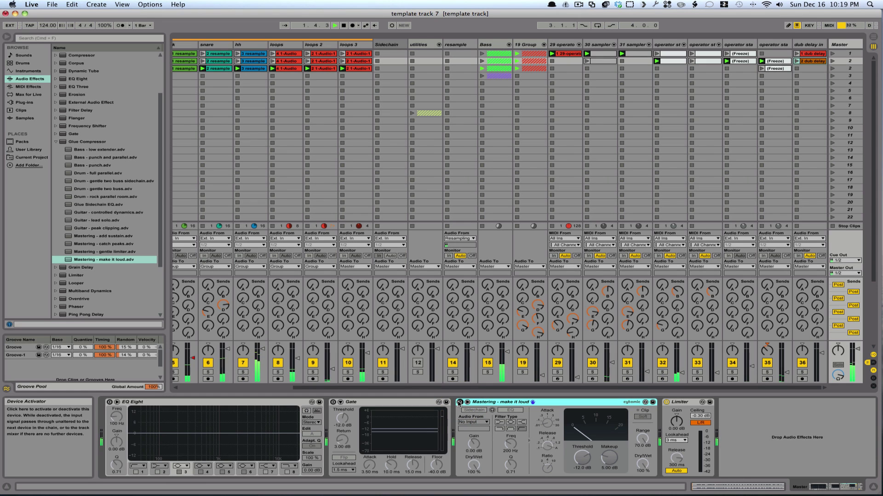
click(459, 402)
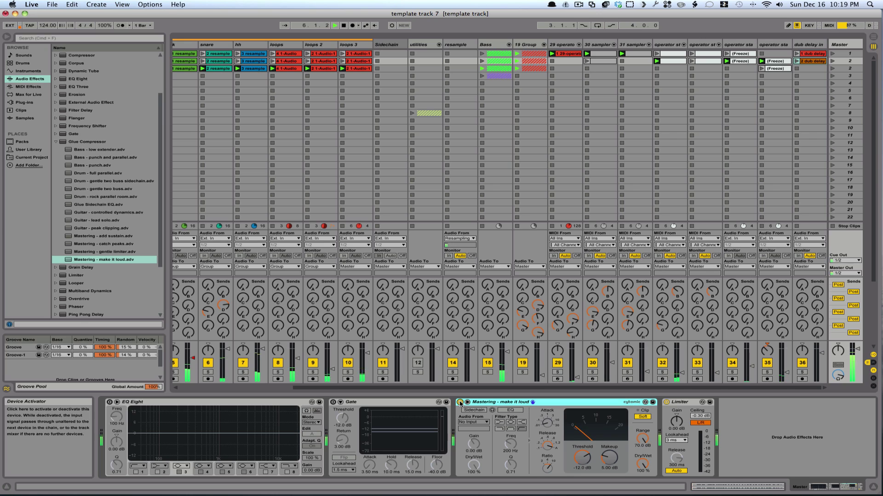
key(space)
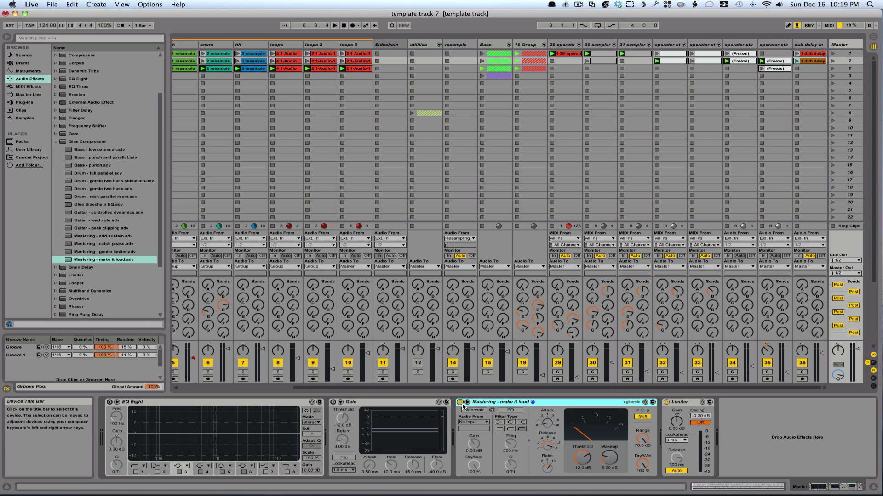
Step: Deactivate the Glue Compressor and activate the EQ Eight on the Master track
key(0)
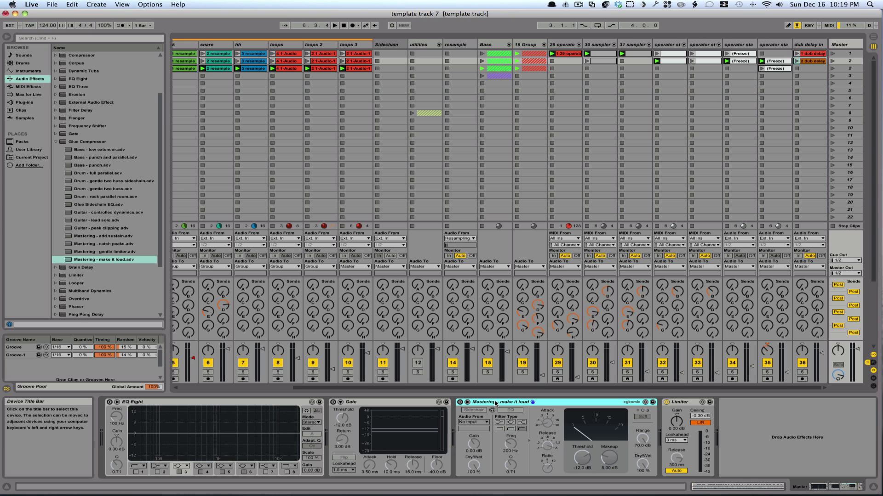
click(109, 402)
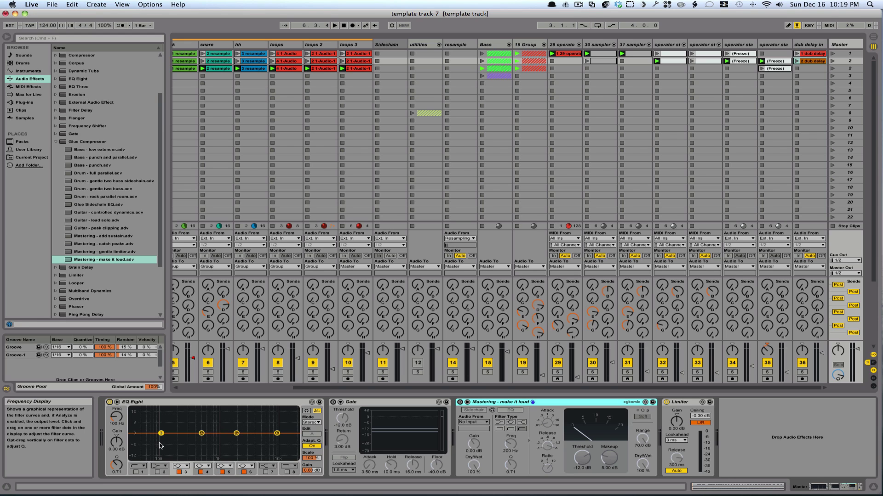
Step: Shape the Master's EQ Eight with playback, moving band 3 to 79.0 Hz and band 5 to 2.45 kHz, both at 0.87 dB gain
key(space)
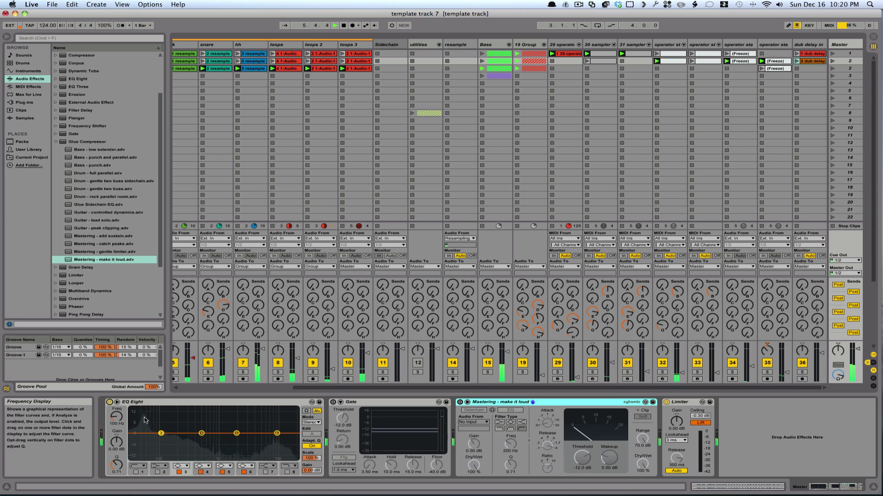
mouse_move(160, 435)
mouse_down()
mouse_move(160, 420)
mouse_move(155, 430)
mouse_up()
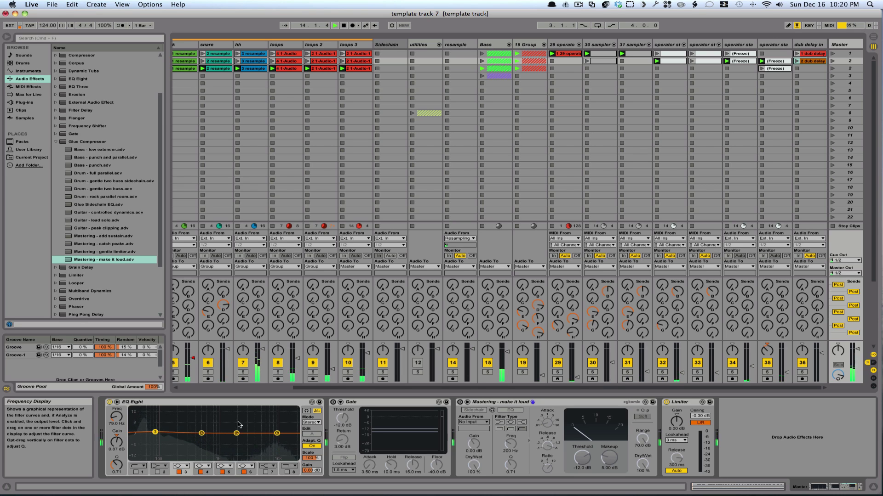
drag(237, 434, 206, 434)
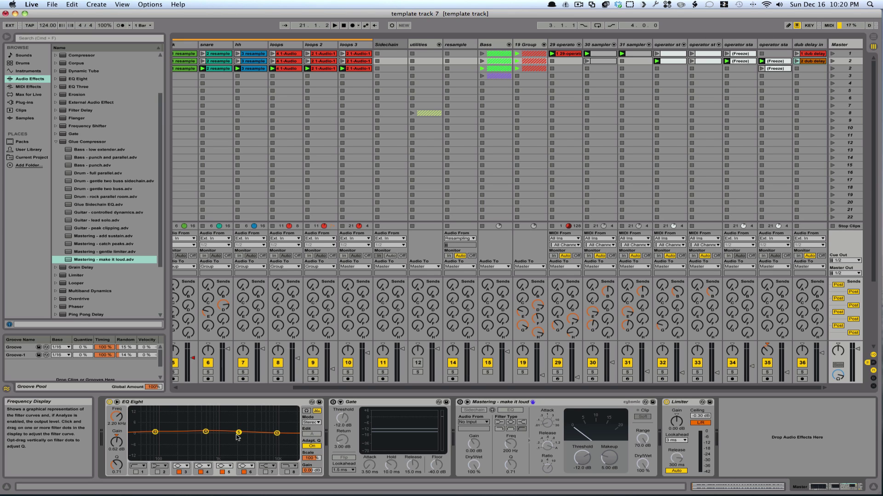
drag(261, 409, 263, 408)
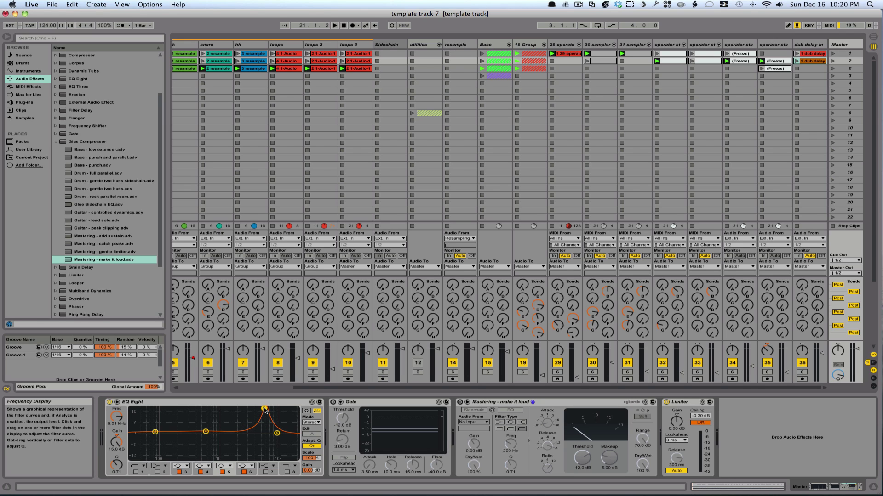
key(space)
drag(265, 409, 242, 432)
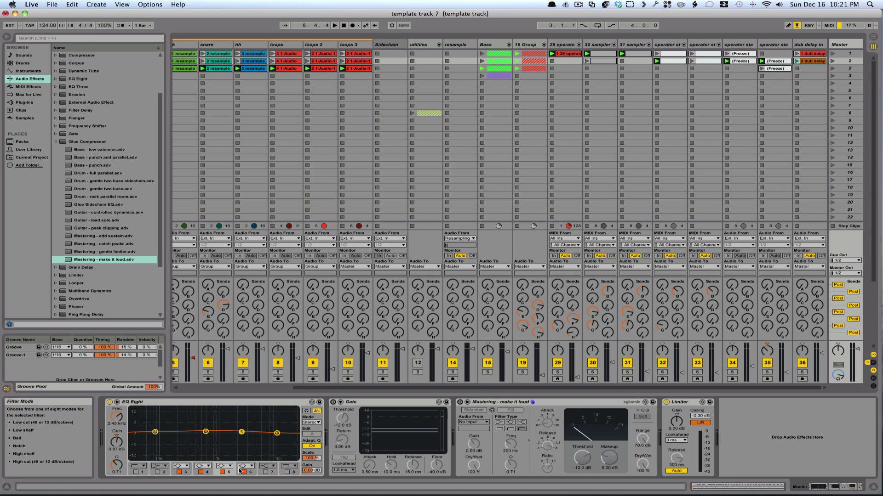
Step: Activate the Gate on the Master in place of the EQ Eight, play the set, and set the Gate's Threshold to about -16.9 dB
click(372, 405)
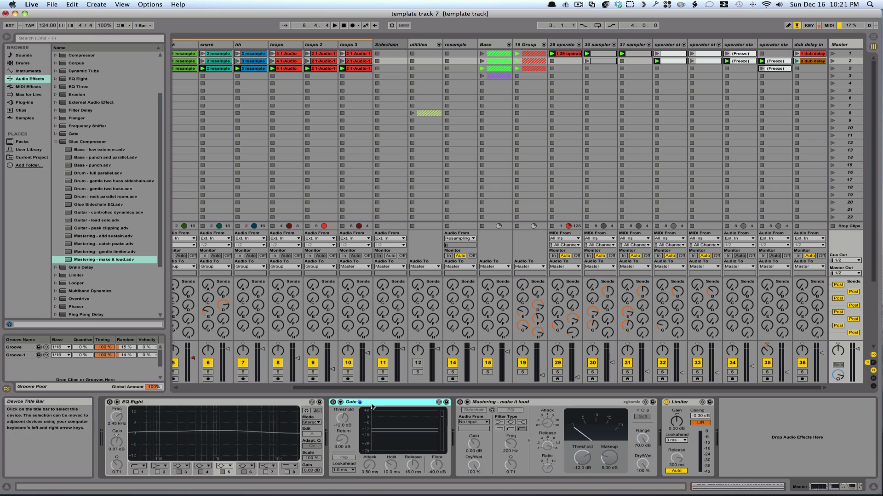
click(332, 402)
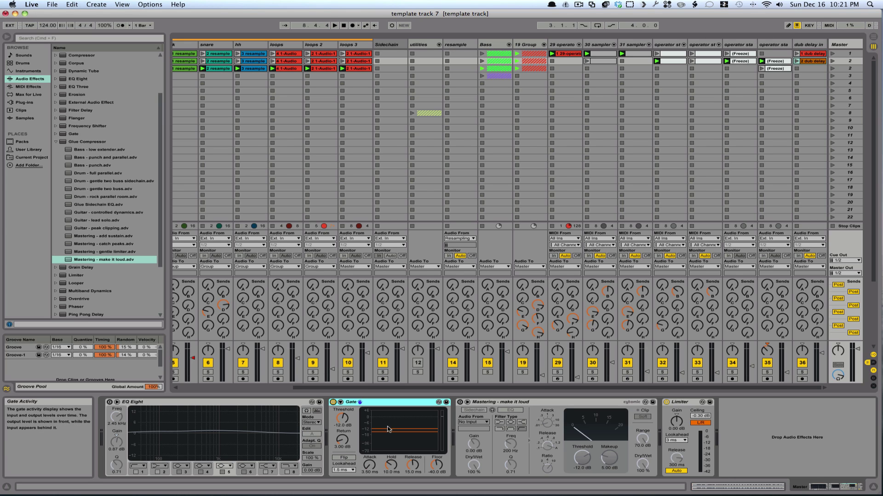
drag(342, 420, 342, 418)
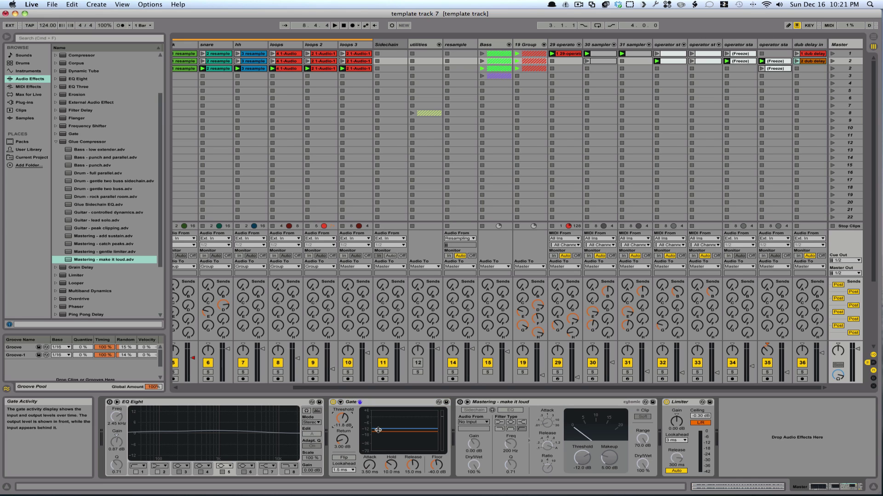
drag(342, 419, 342, 421)
key(space)
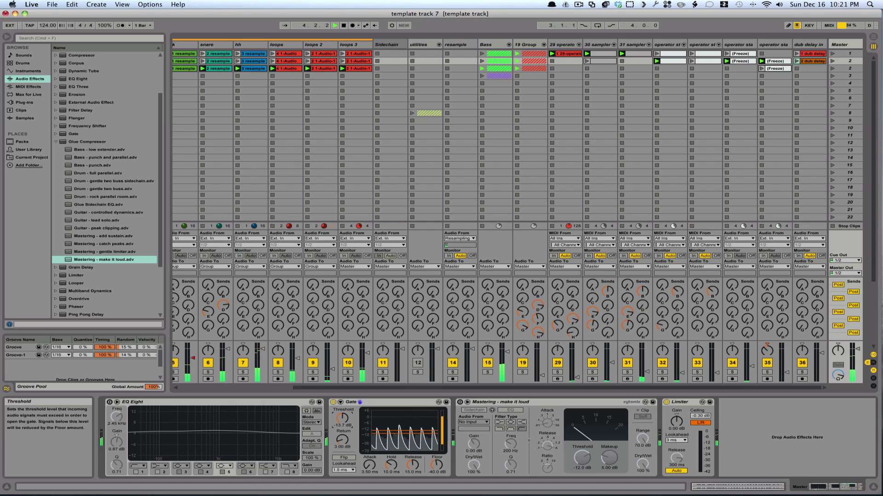
mouse_move(342, 420)
mouse_down()
mouse_move(343, 405)
mouse_move(343, 420)
mouse_up()
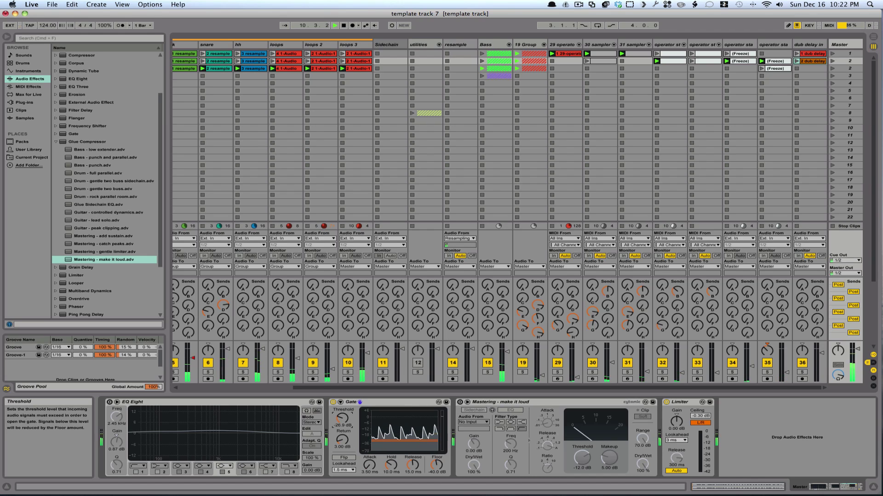
drag(342, 418, 343, 412)
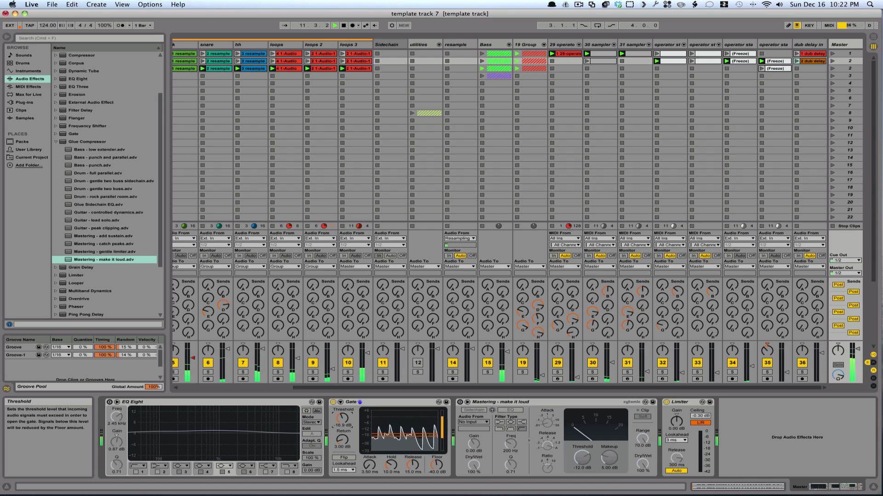
Step: Adjust the Gate during playback to a Threshold of -15.0 dB and a Return of 11.8 dB
click(345, 442)
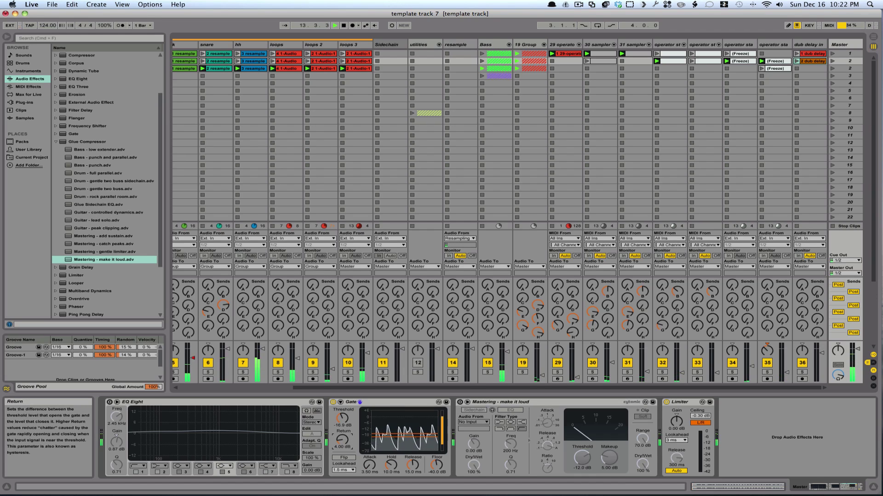
drag(343, 441, 342, 434)
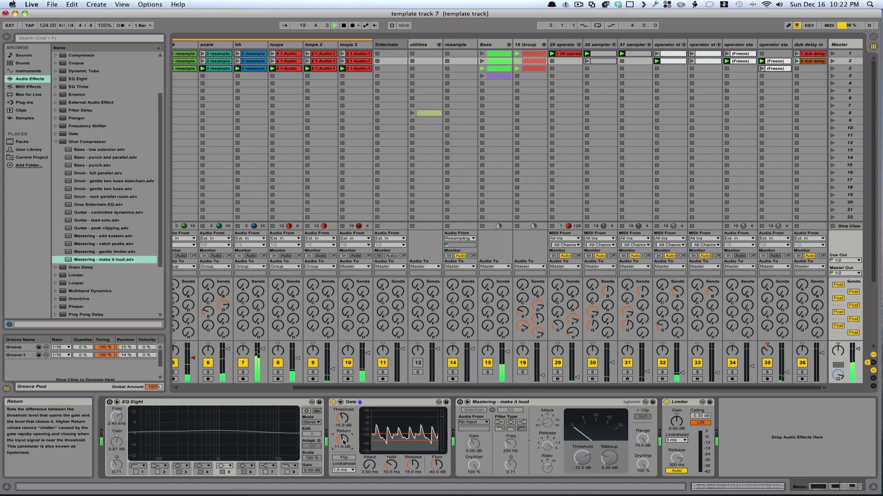
drag(342, 440, 342, 424)
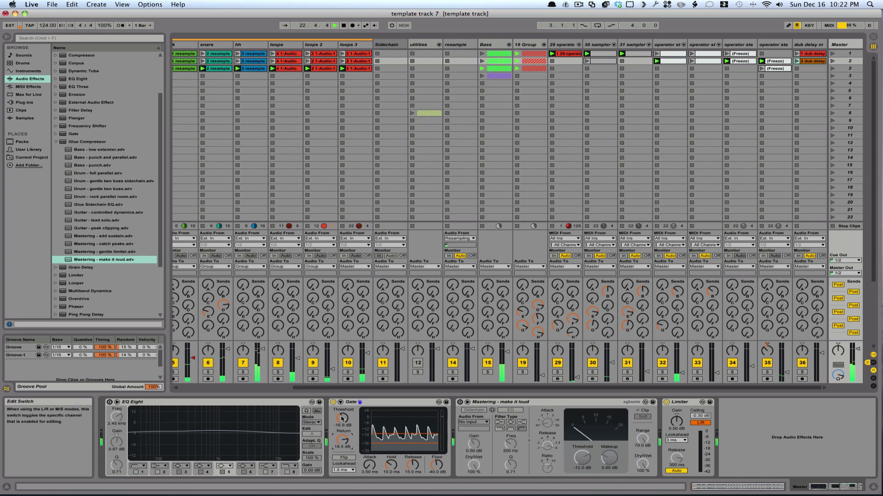
drag(343, 418, 342, 417)
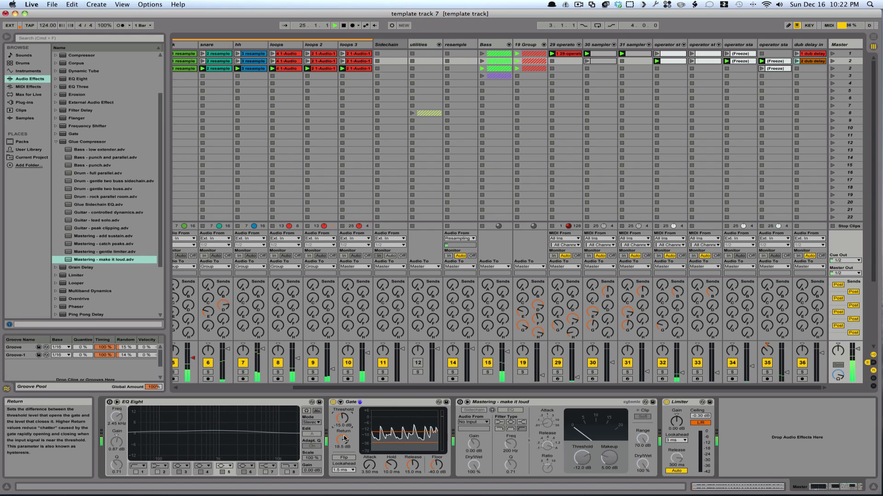
drag(342, 440, 342, 444)
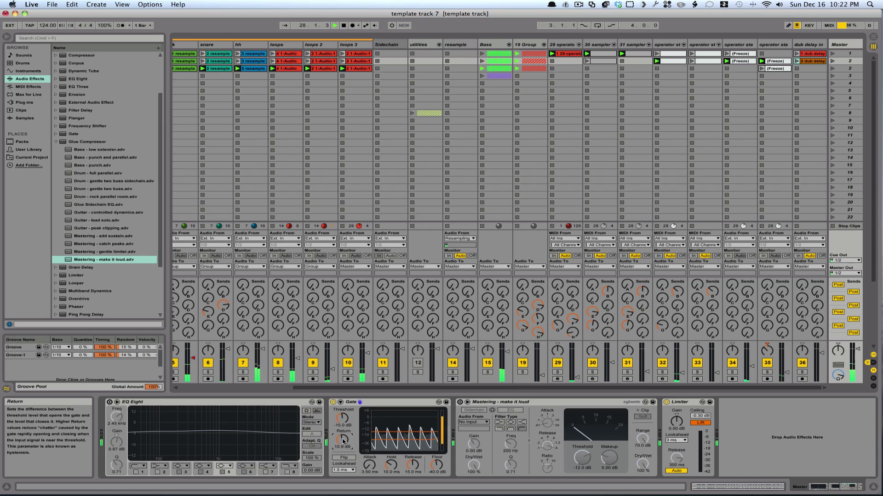
drag(343, 441, 342, 438)
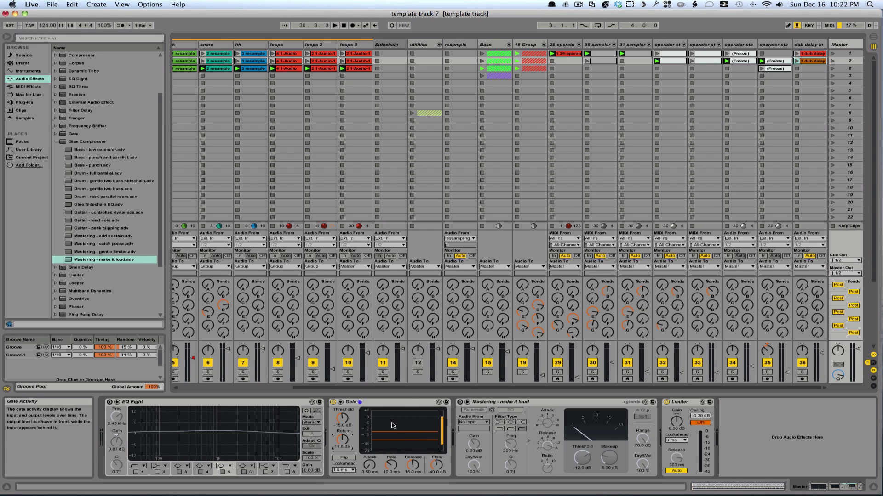
Step: Play the set, lengthen the Gate's Release time while listening, and stop playback
key(space)
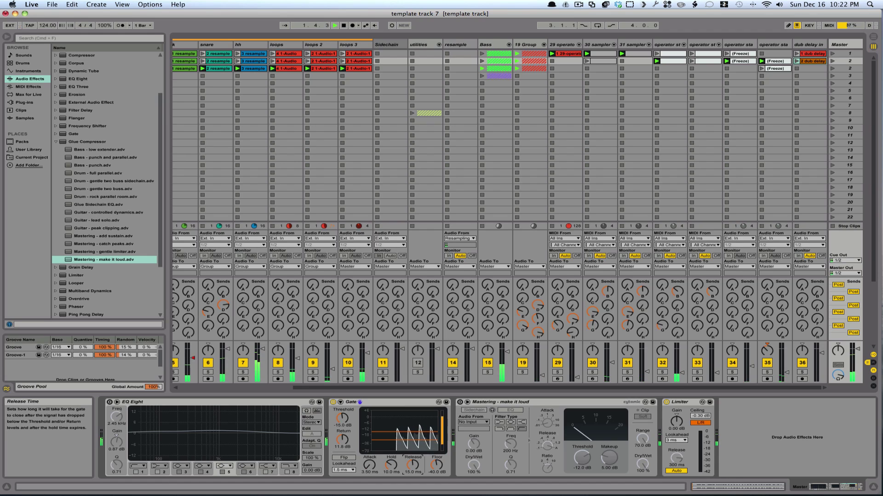
drag(413, 466, 413, 452)
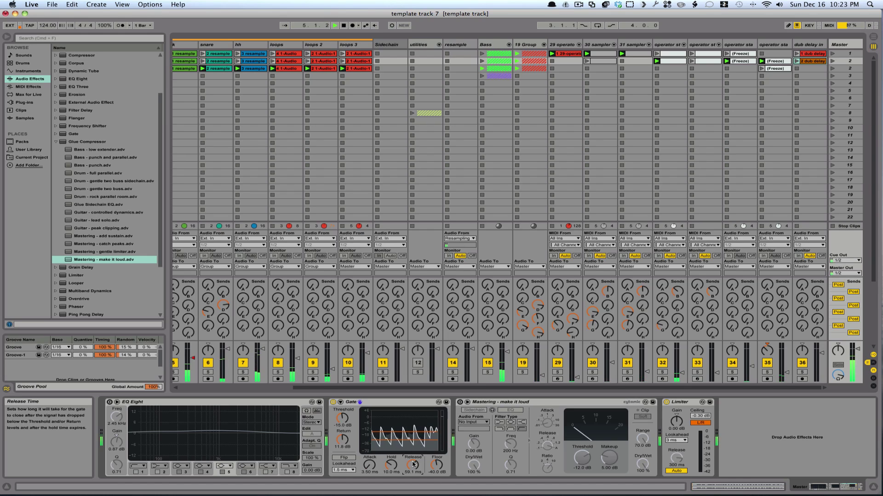
key(space)
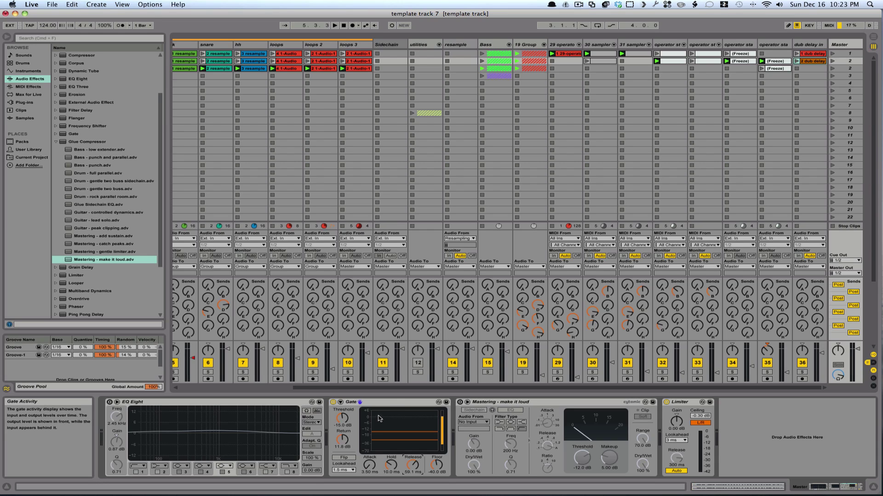
click(367, 426)
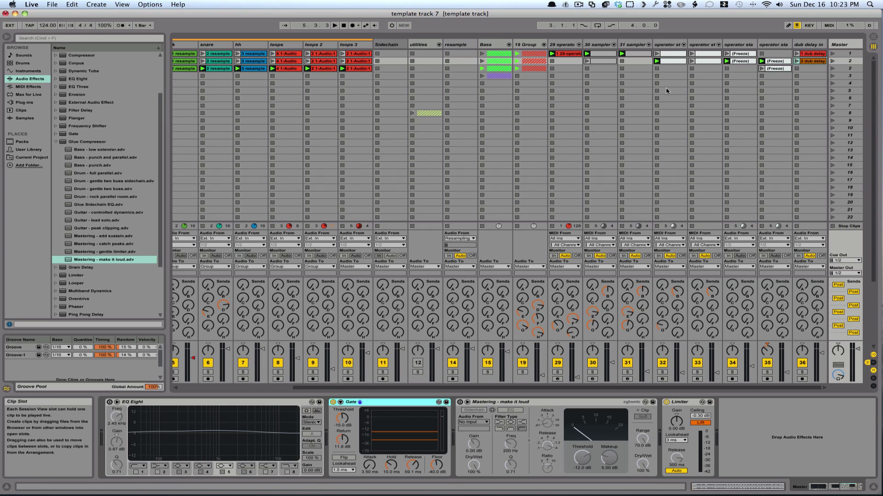
Step: Look at the harmony, melody and drums to MIDI conversion commands available for the lower frozen operator stabs clip
right_click(775, 70)
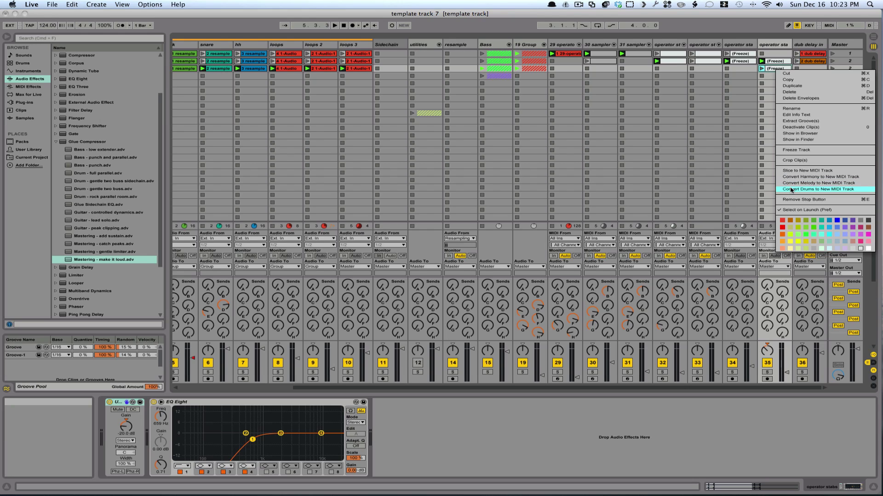
click(714, 164)
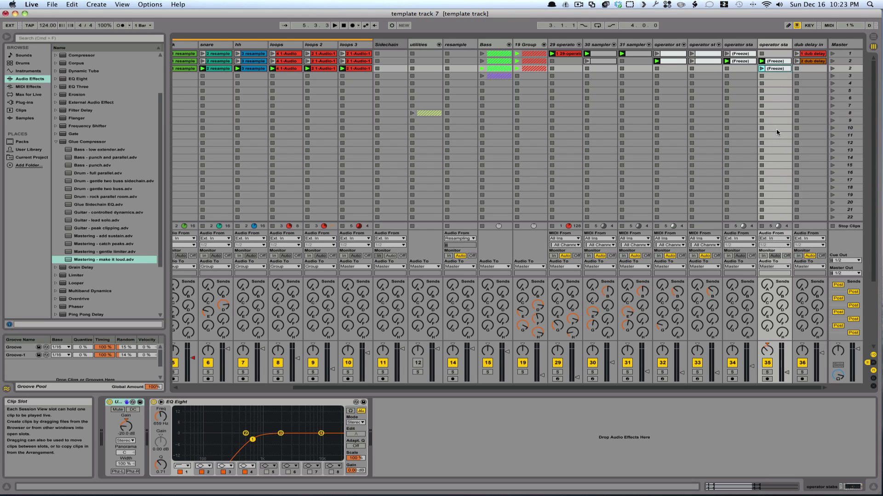
Step: Insert a new audio track, solo and arm it for recording, and turn on the metronome
key(super+t)
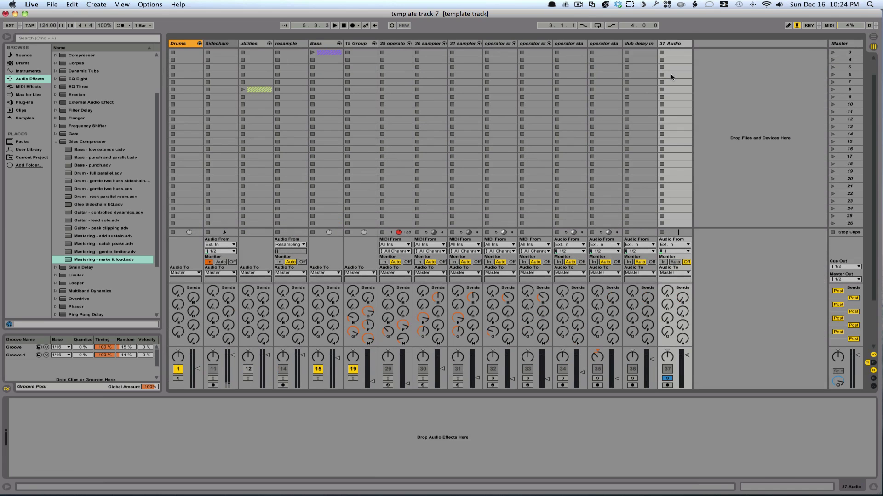
click(668, 386)
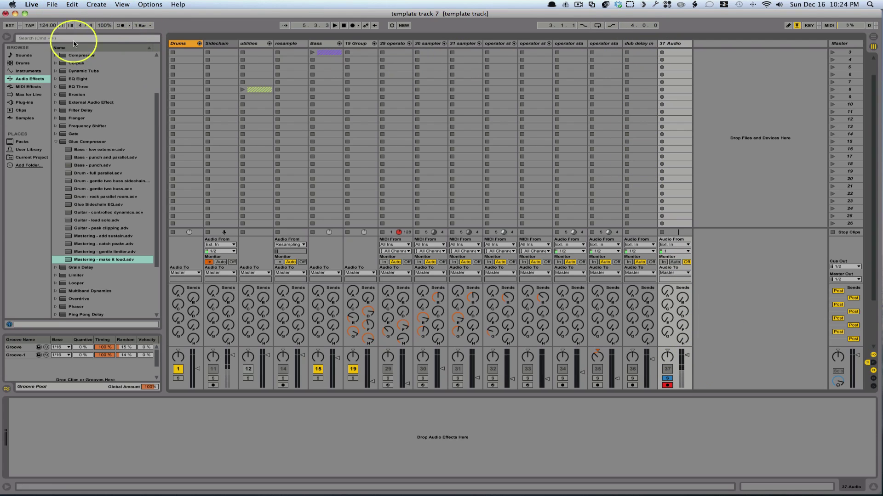
click(118, 26)
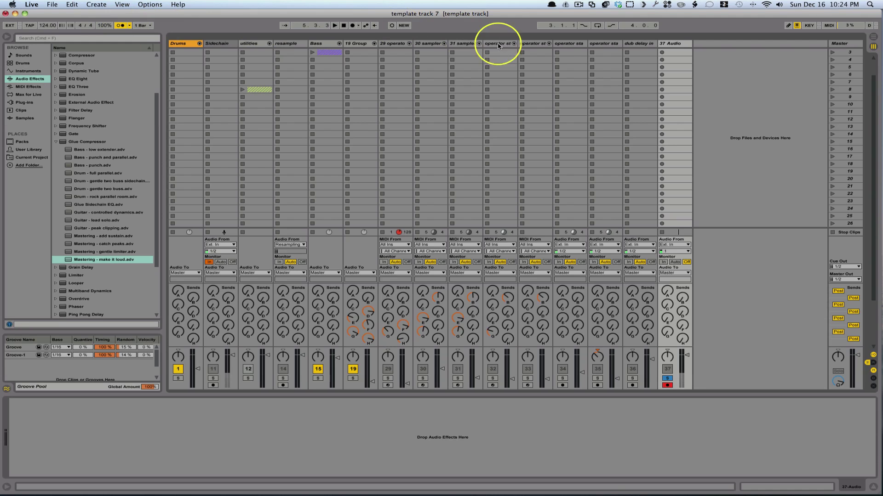
Step: Record a clip into the scene 3 slot of the new audio track, and disarm the track while leaving it soloed
click(662, 53)
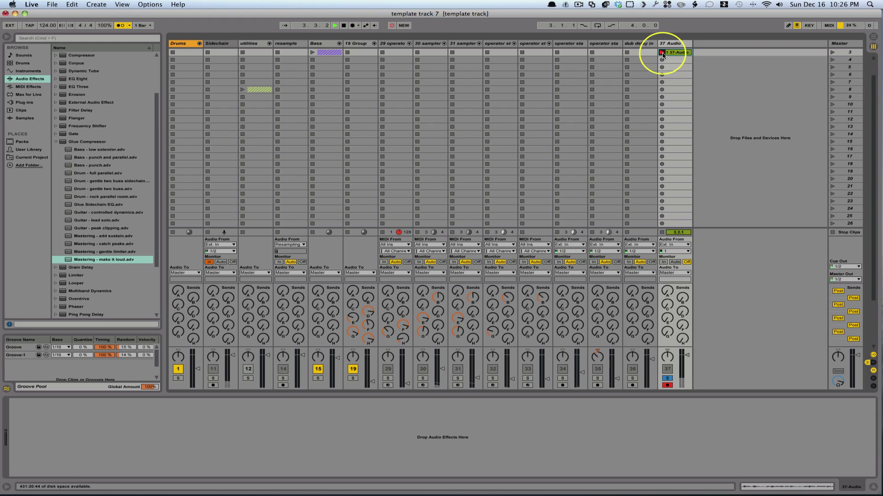
click(662, 52)
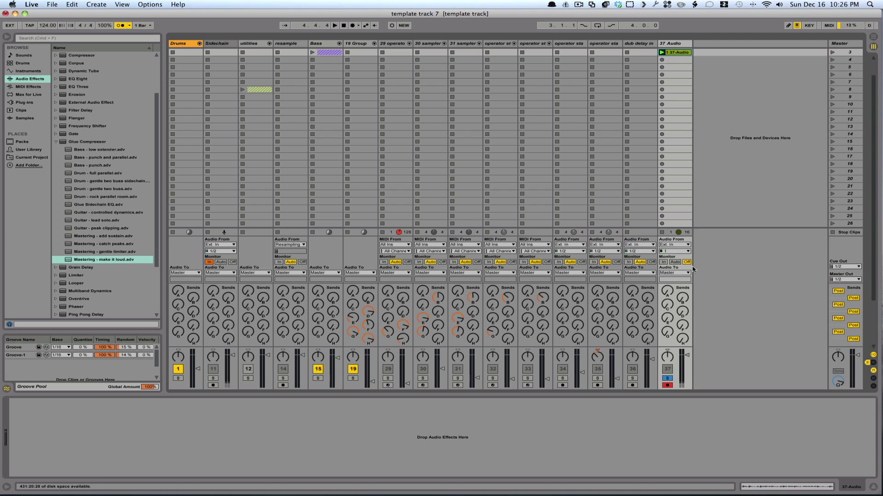
click(667, 378)
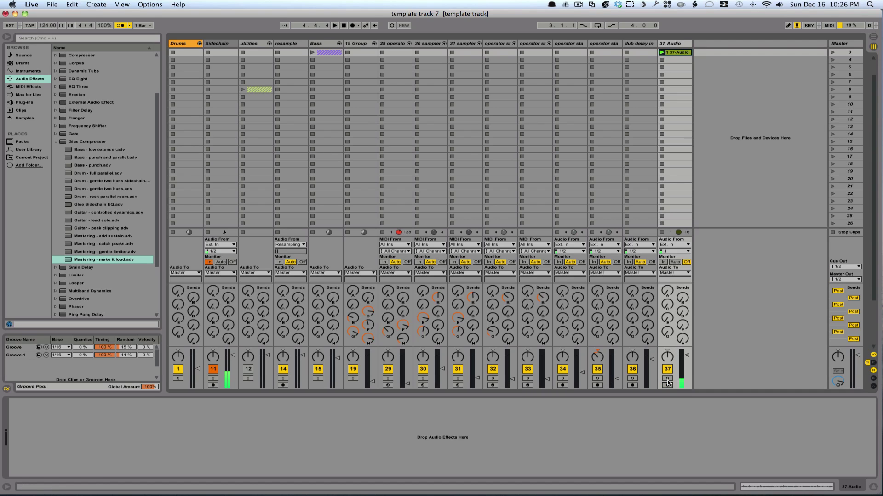
click(667, 378)
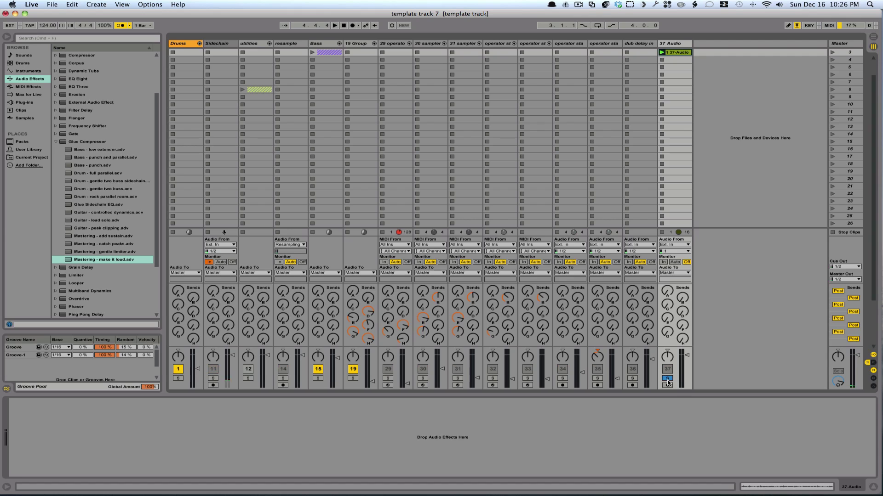
Step: Play the recorded clip and open its sample waveform in the clip view
click(661, 53)
click(682, 52)
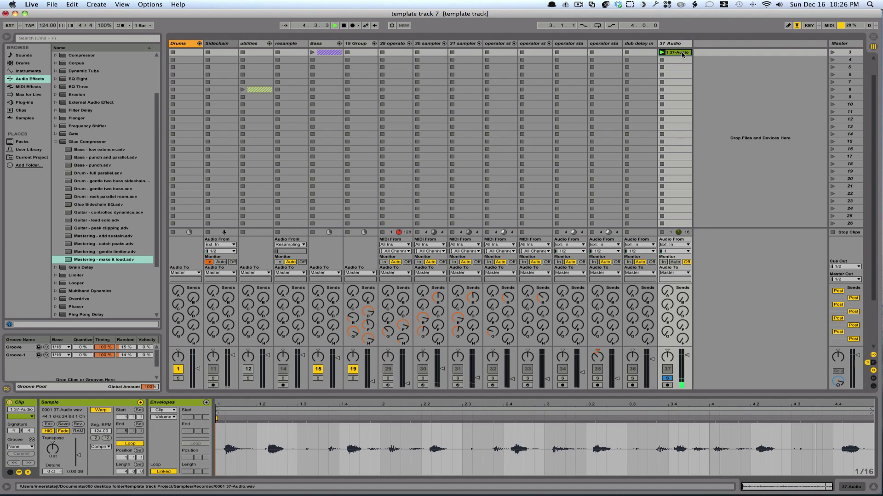
key(space)
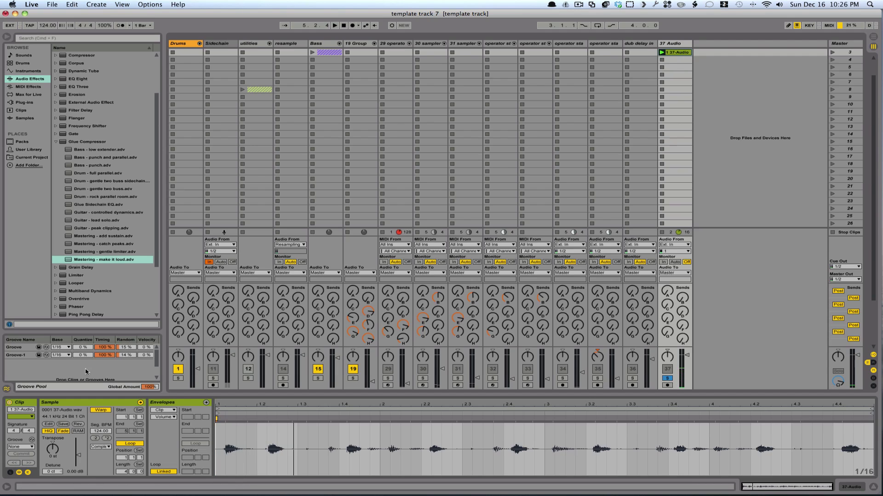
Step: Move the recorded clip's start to 1.1.2, play it, and raise the clip gain
drag(218, 413, 226, 413)
click(662, 52)
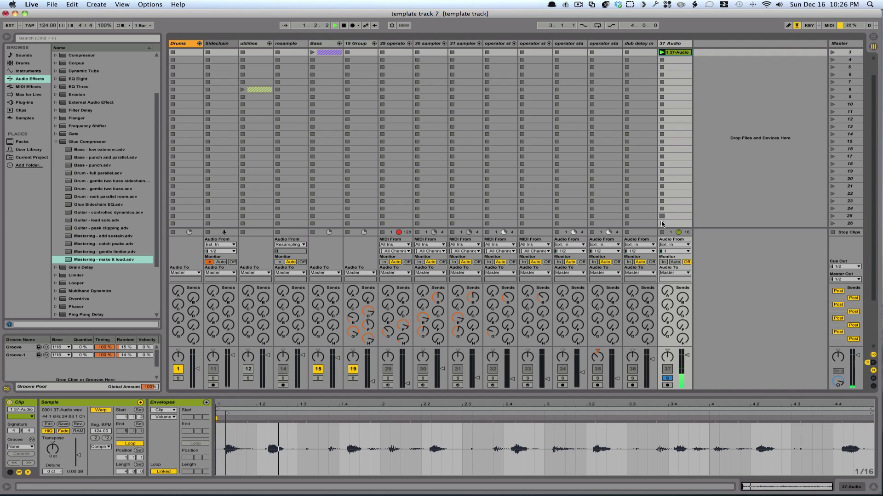
click(687, 355)
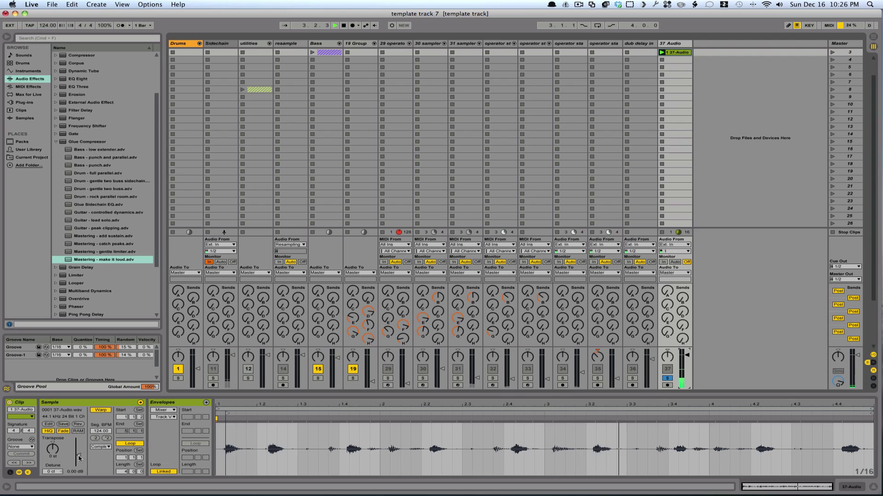
drag(78, 455, 78, 448)
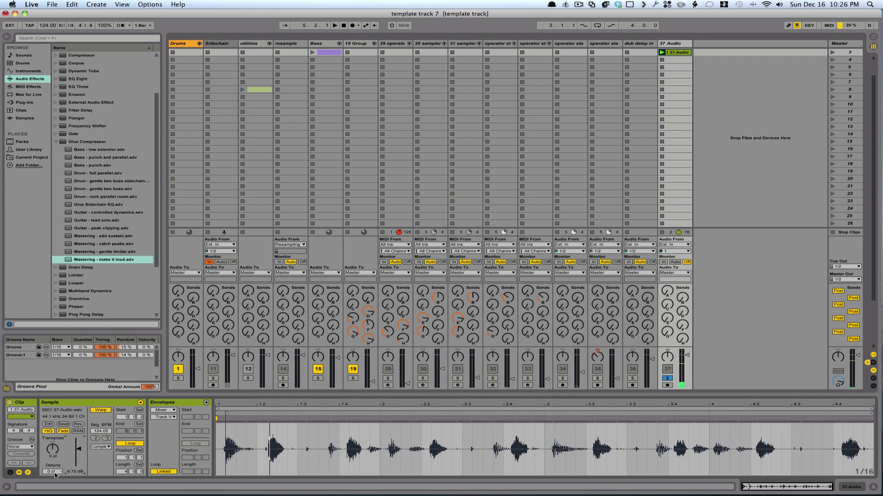
Step: Trim the recorded clip's gain slightly, and convert the clip's drums to a new MIDI track
drag(79, 452, 79, 455)
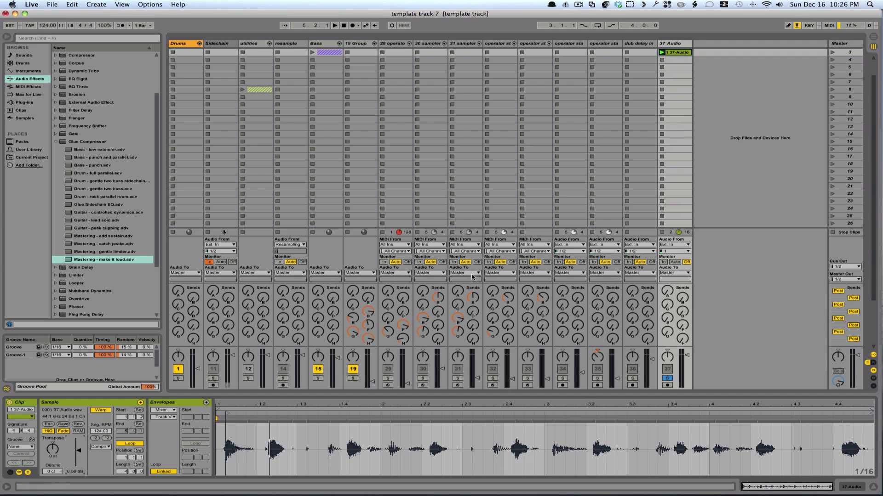
click(672, 53)
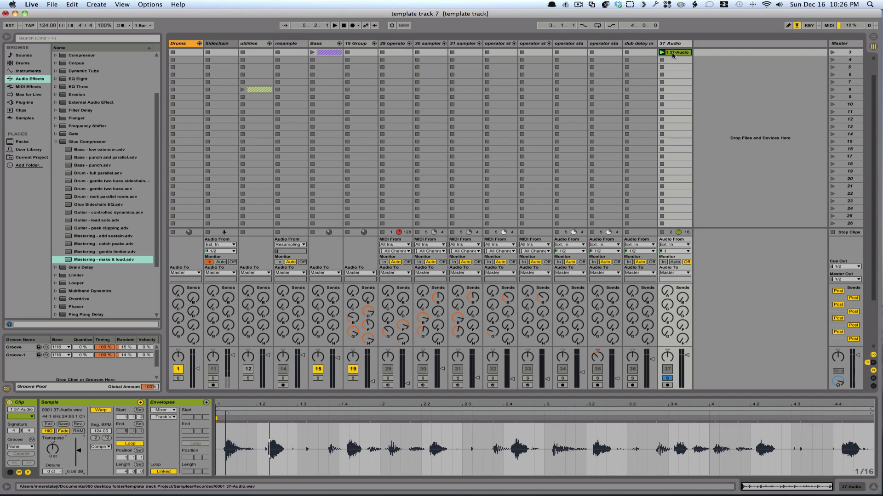
right_click(672, 54)
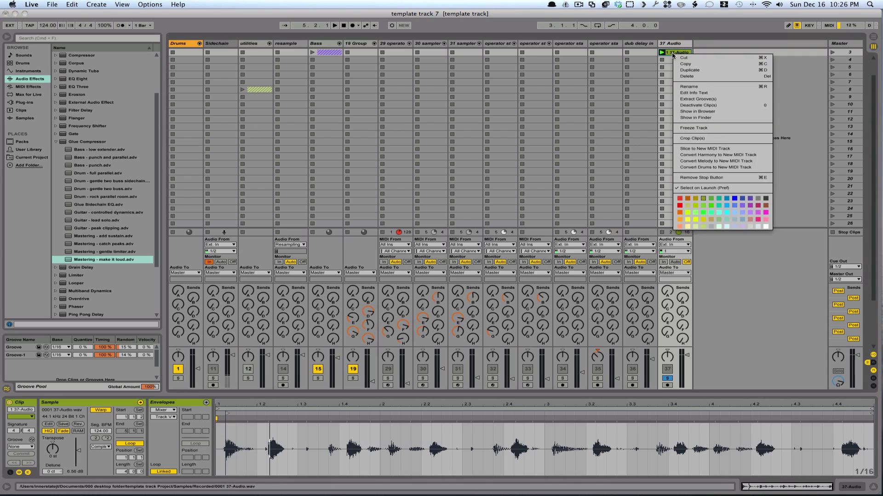
click(709, 167)
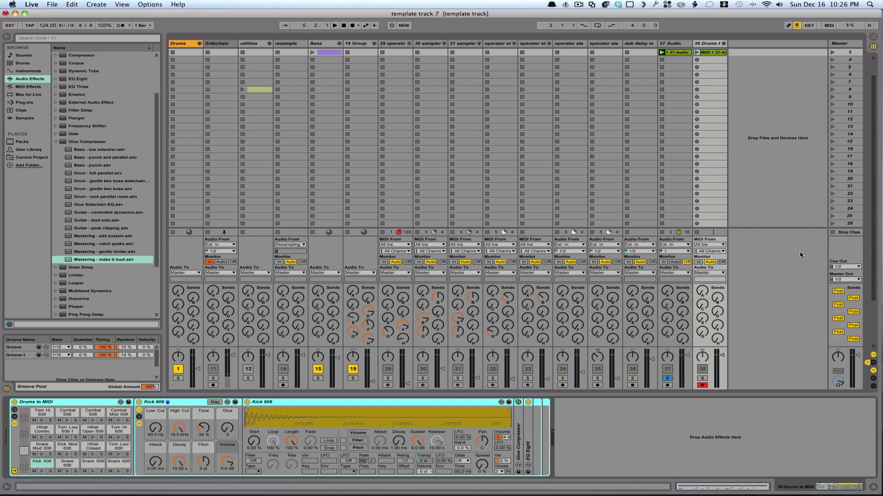
Step: Solo and disarm the new Drums to MIDI track, and play its scene 3 clip
click(701, 378)
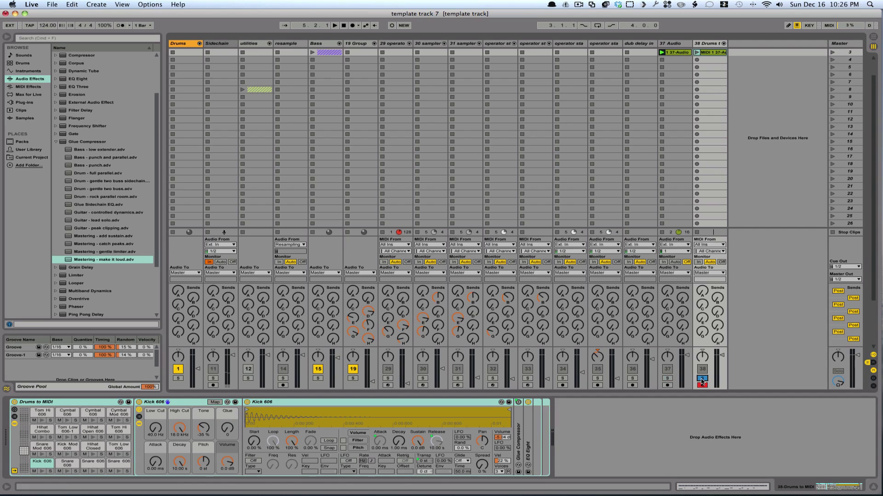
click(702, 386)
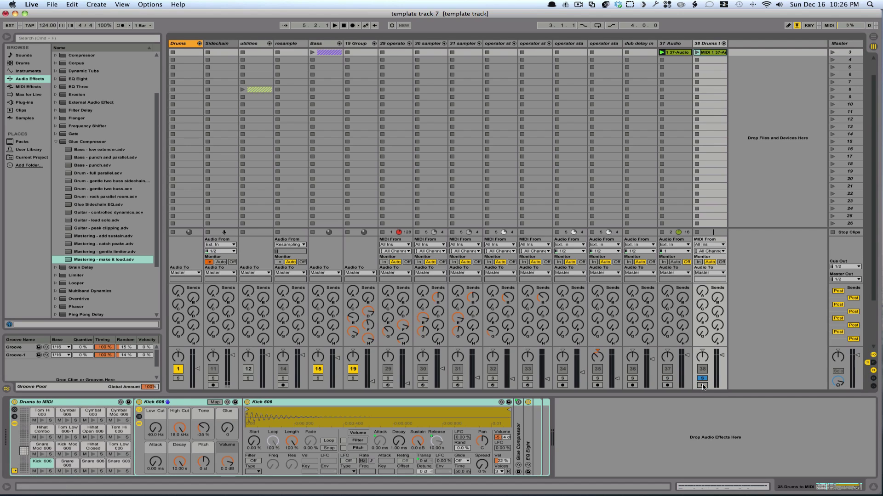
click(696, 52)
Step: Solo the audio track alongside the drums track, and lower its volume to about -17 dB to compare both
click(668, 378)
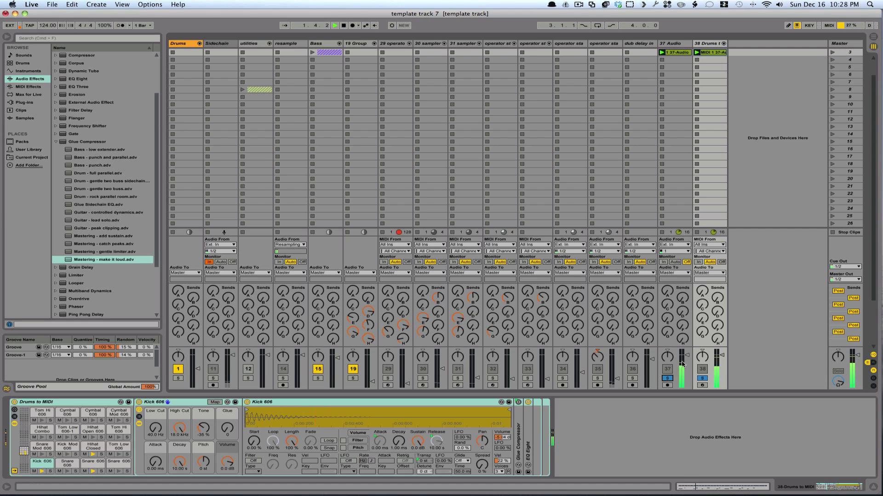
mouse_move(689, 361)
mouse_down()
mouse_move(688, 382)
mouse_move(687, 372)
mouse_up()
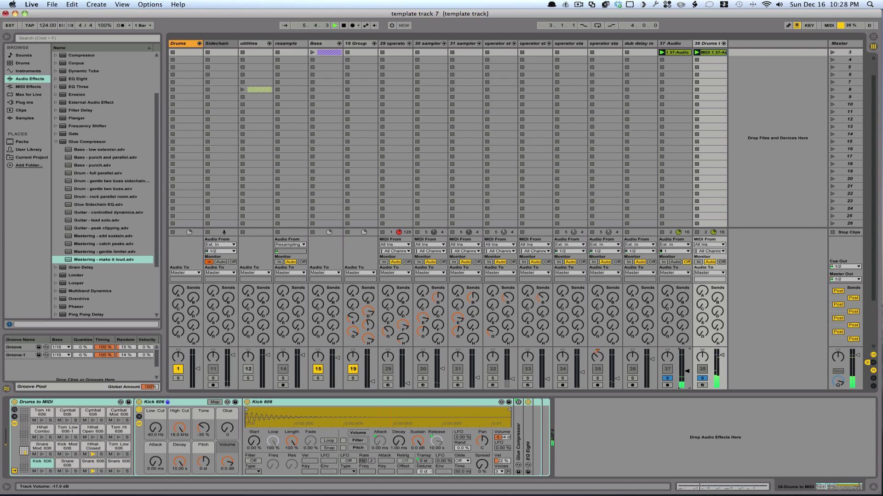
drag(687, 370, 687, 371)
click(667, 378)
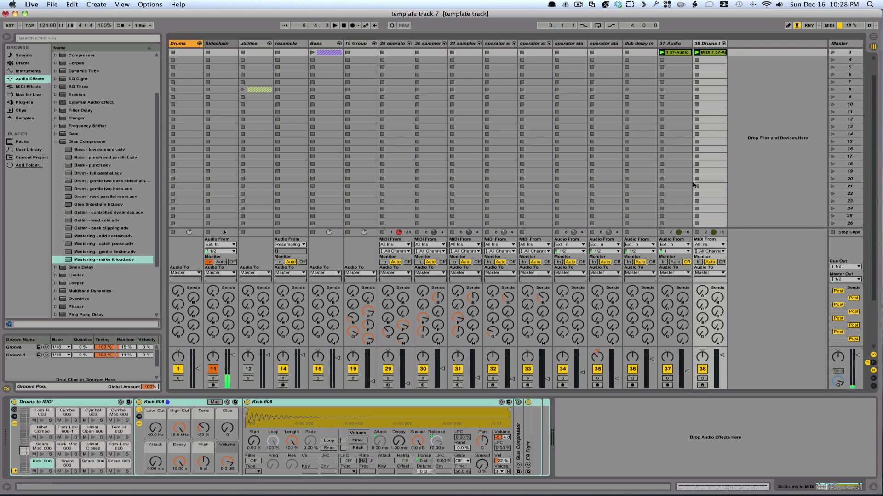
Step: Solo the audio track again, and delete the converted drums MIDI track
click(671, 46)
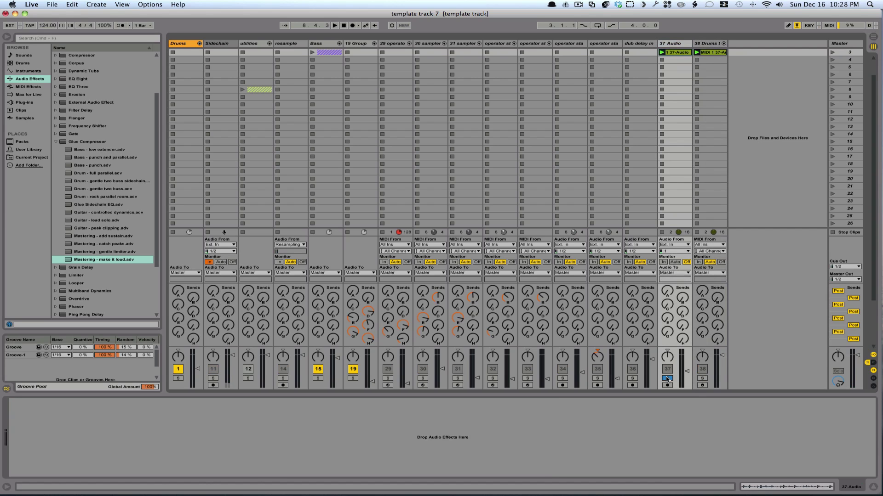
click(708, 46)
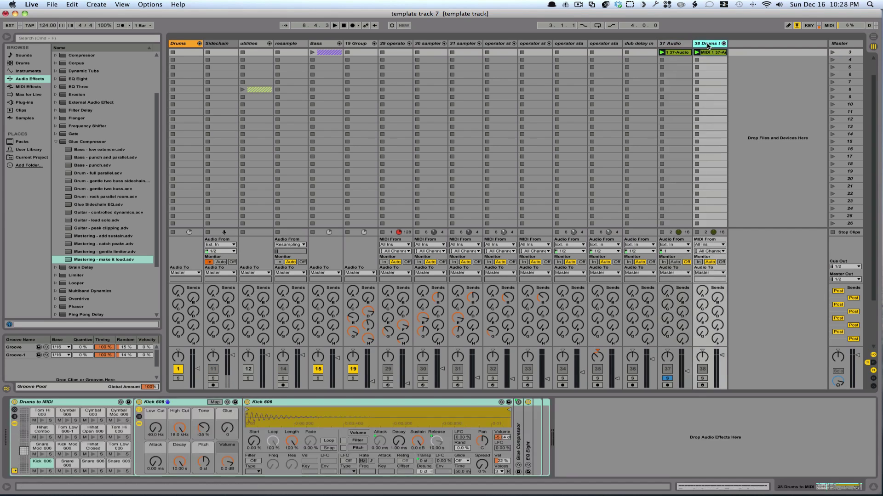
key(Delete)
Step: Arm the audio track, start playback with the metronome on, and set the tempo to 114 BPM
click(667, 385)
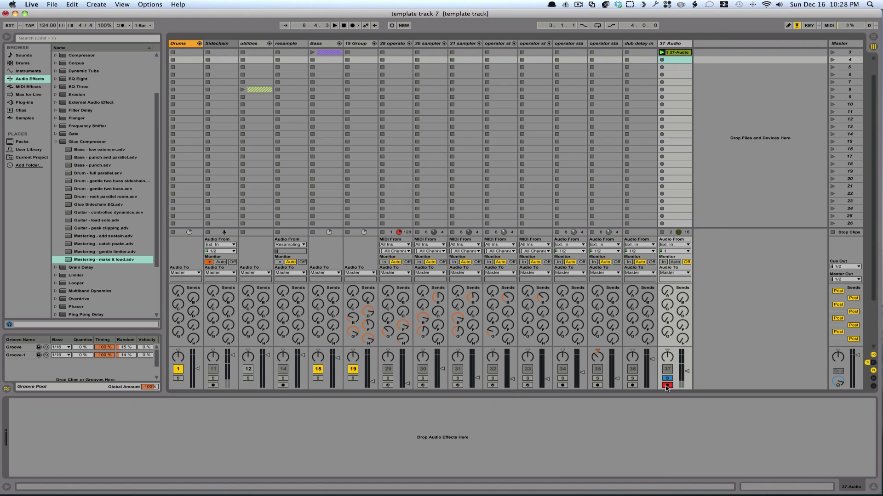
click(121, 26)
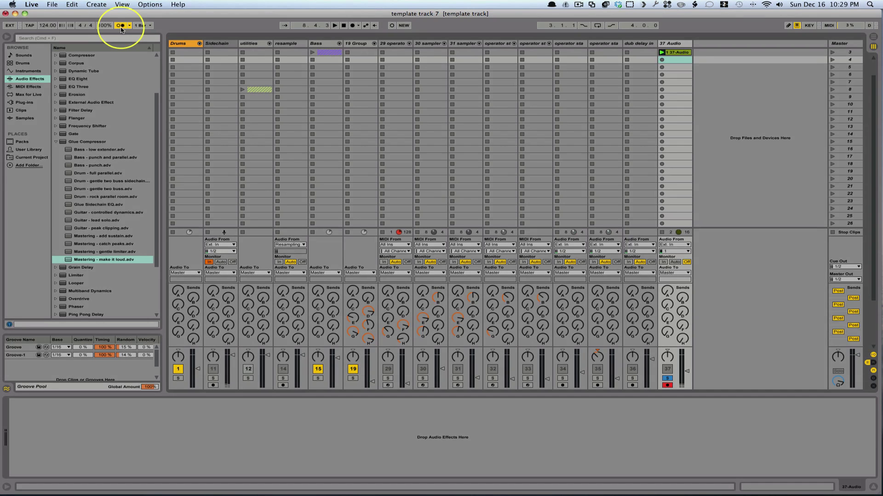
key(space)
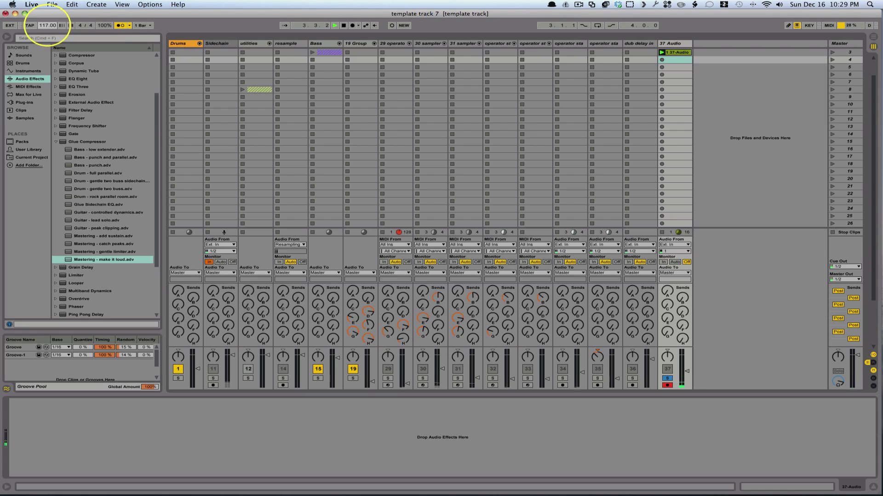
drag(47, 25, 47, 25)
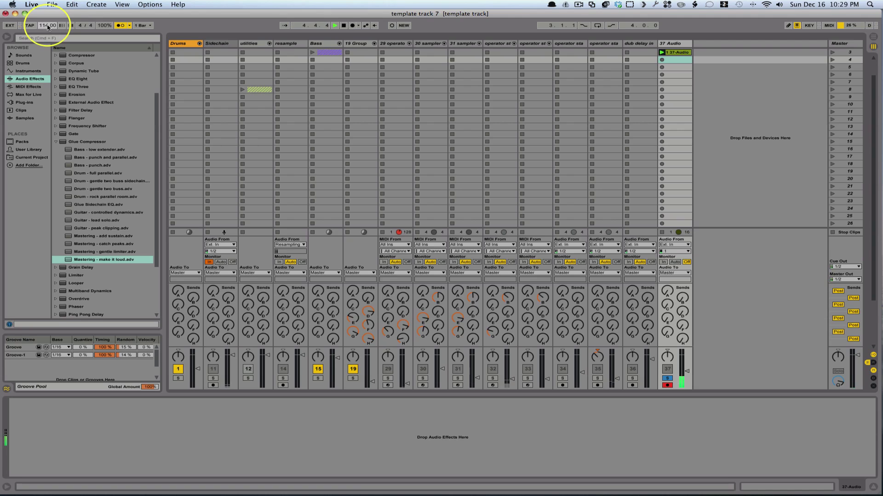
Step: Record a clip into the audio track's scene 4 slot, and stop playback
click(662, 60)
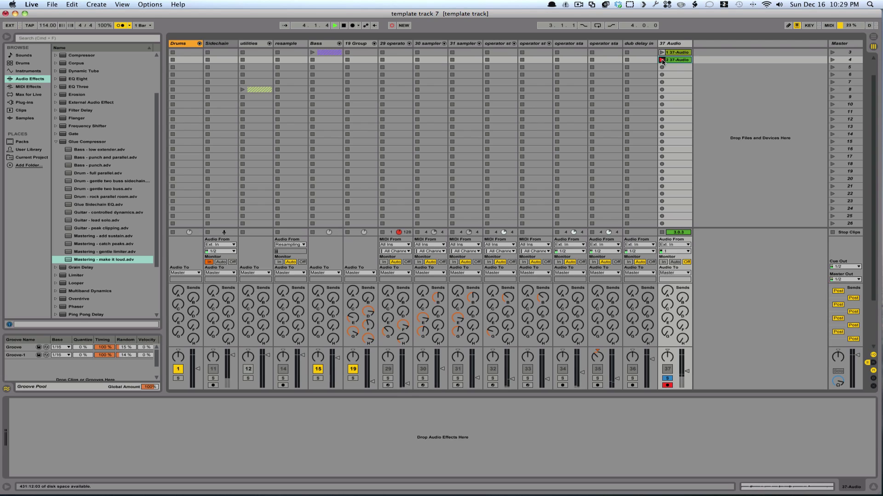
key(space)
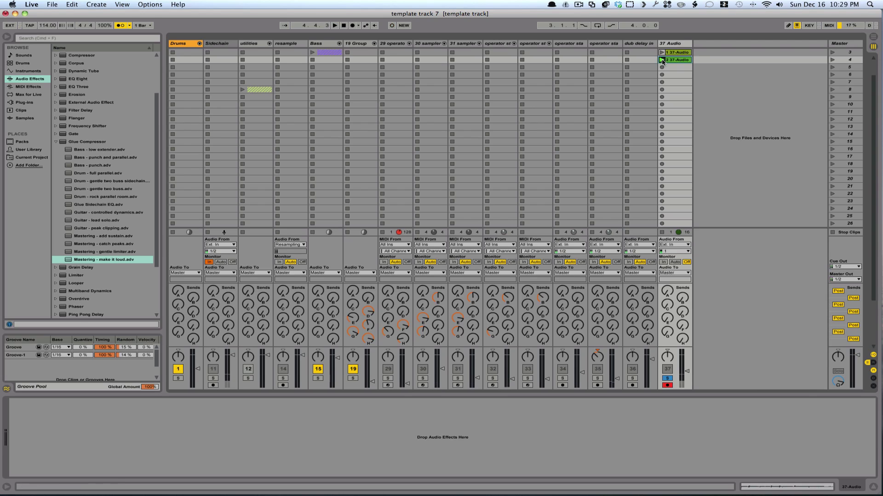
Step: Convert the melody of the scene 4 audio clip to a new MIDI track
click(674, 63)
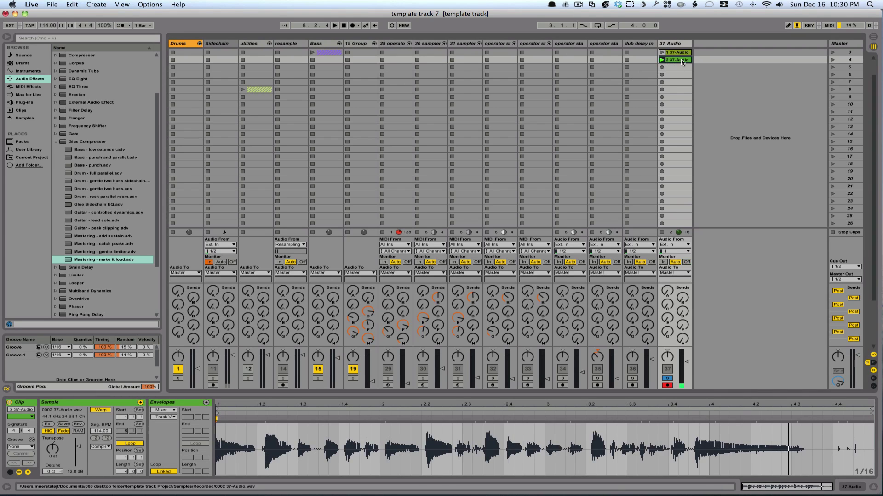
right_click(682, 62)
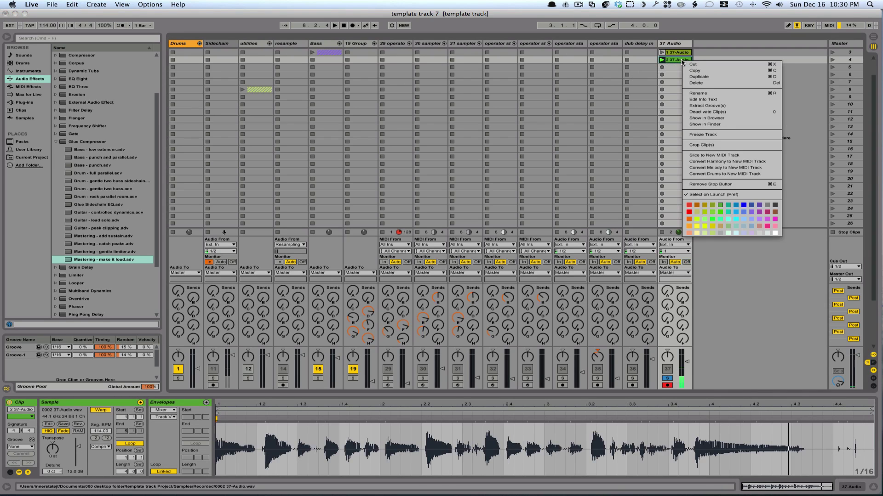
click(731, 168)
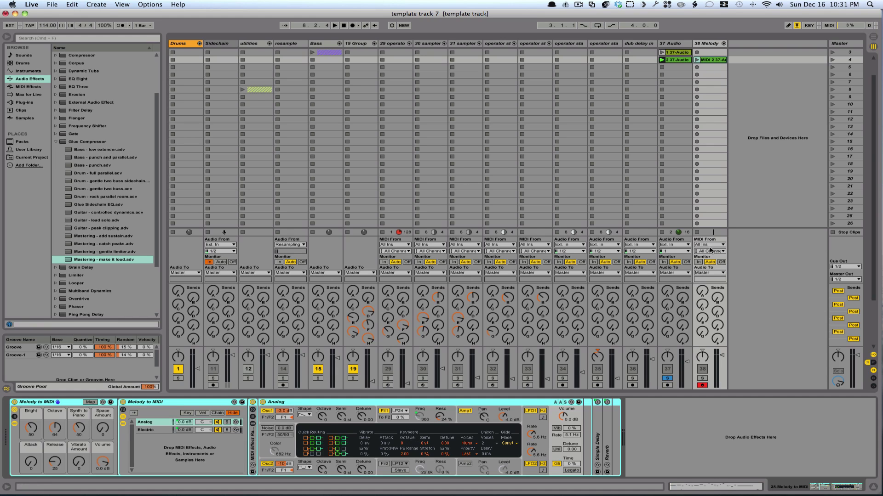
Step: Solo and disarm the new melody track, play and stop its scene 4 clip, and solo the audio track as well
click(702, 378)
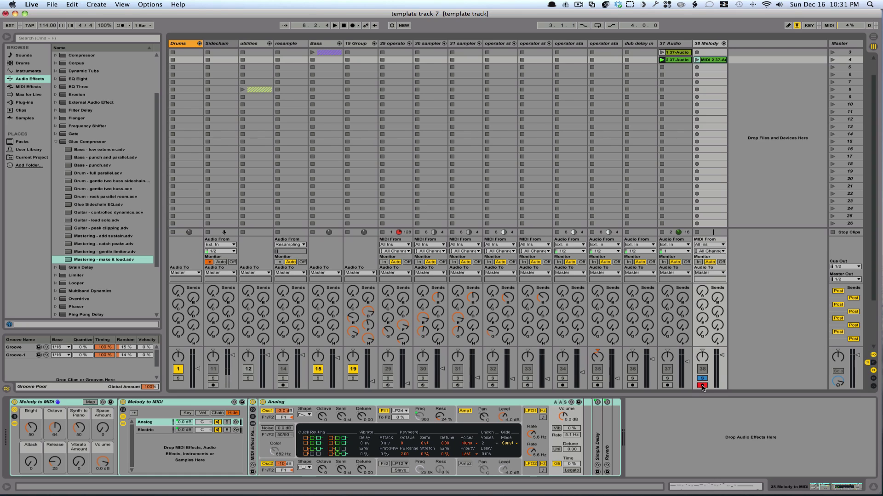
click(702, 385)
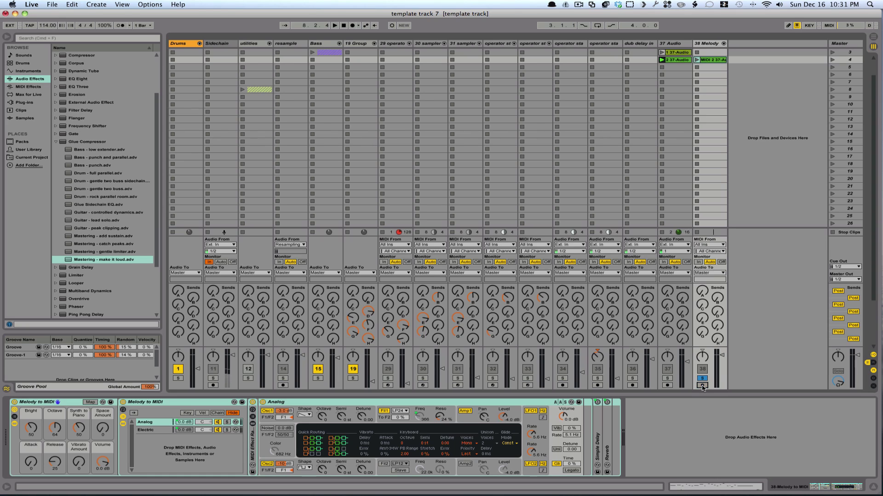
click(697, 60)
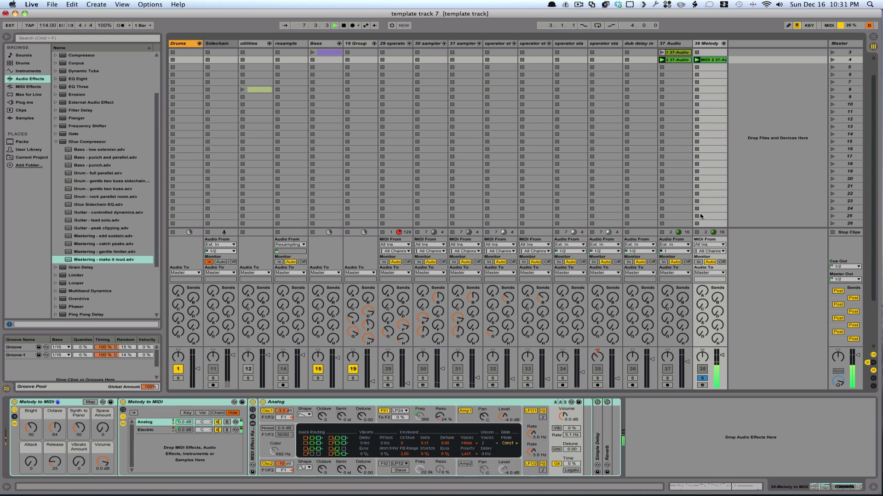
click(697, 233)
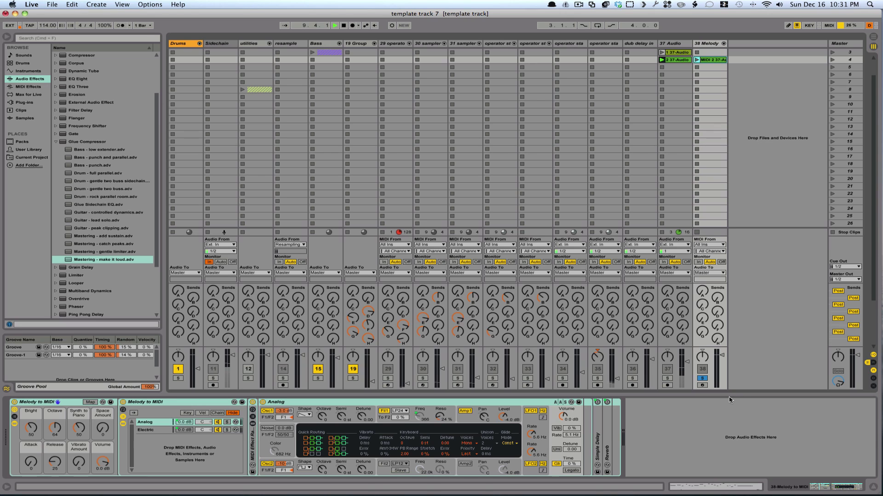
click(667, 378)
Step: Delete the scene 4 clips from the audio and melody tracks
drag(675, 68, 704, 62)
key(Delete)
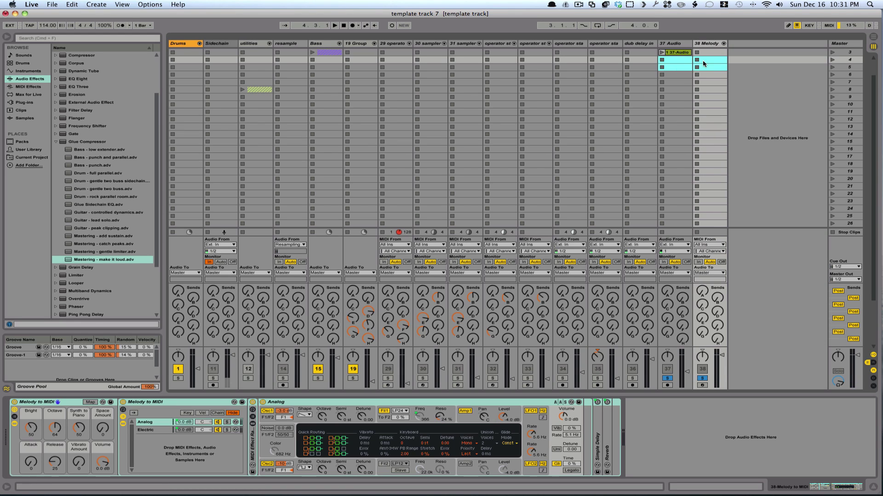
click(674, 61)
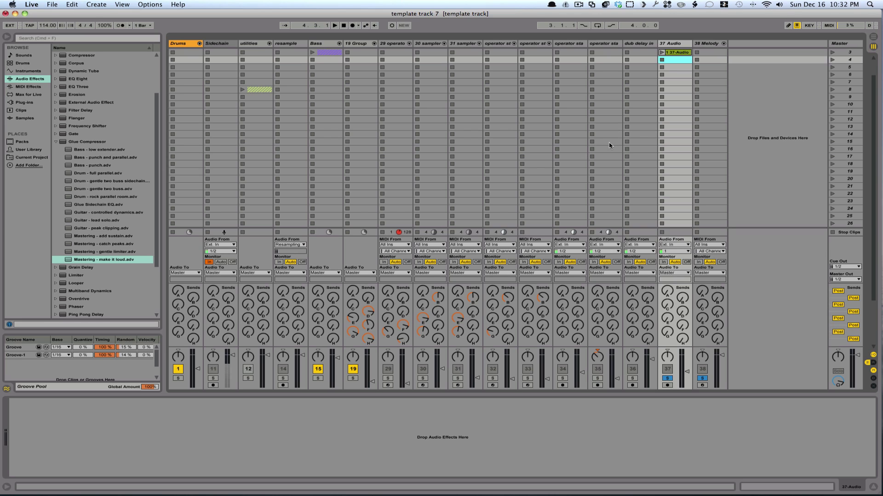
scroll(609, 145, up, 3)
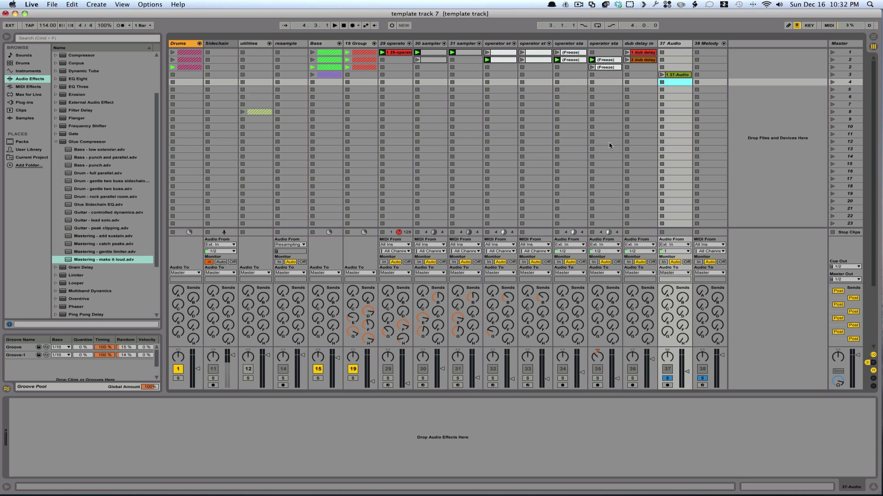